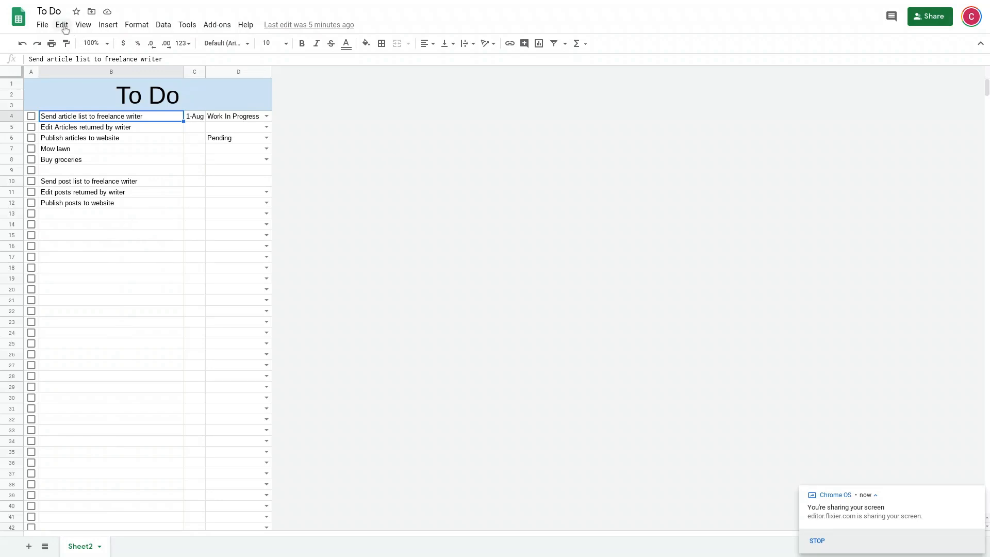
Step: Clear the tasks in cells B10 to B13 and look over the article tasks in B4 to B6
drag(105, 181, 108, 218)
key(Delete)
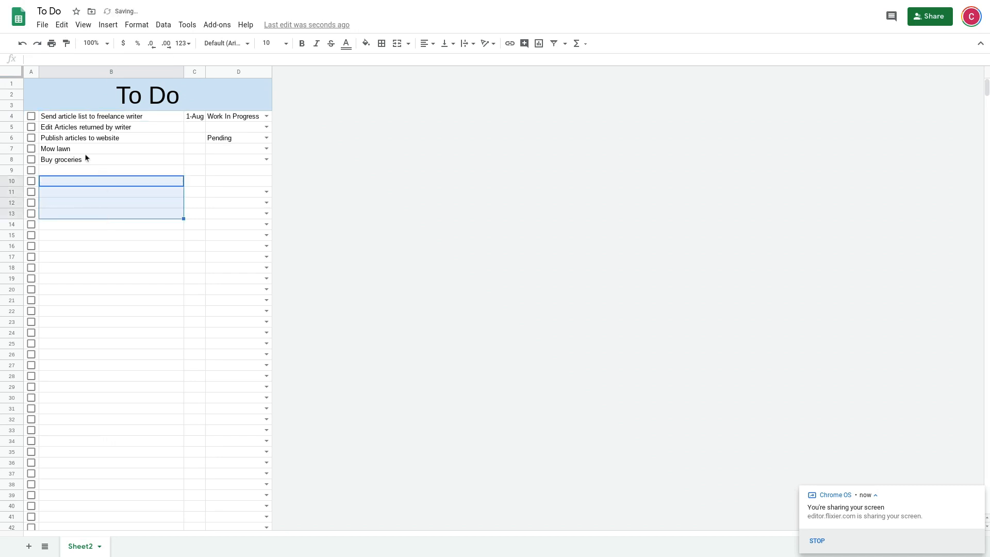
click(70, 118)
click(68, 129)
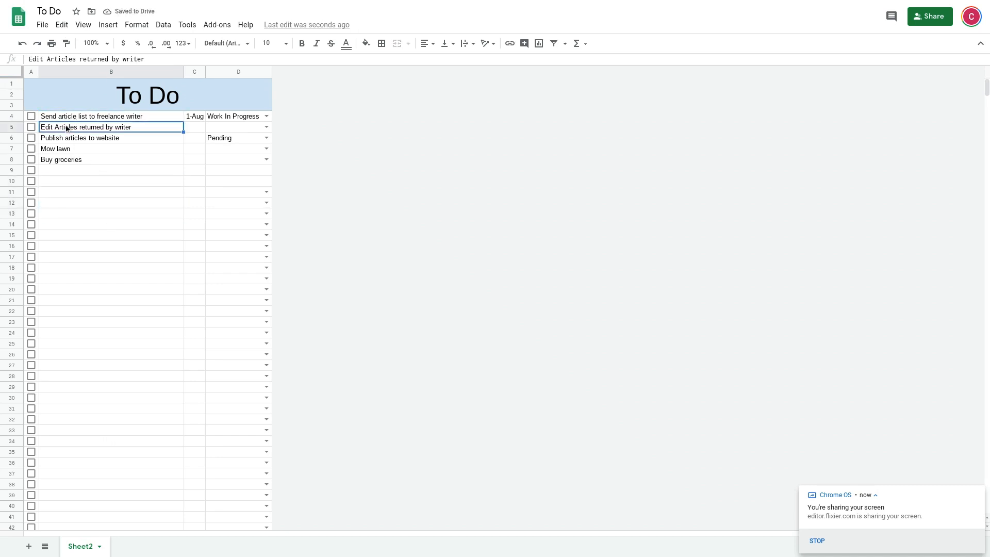
click(73, 140)
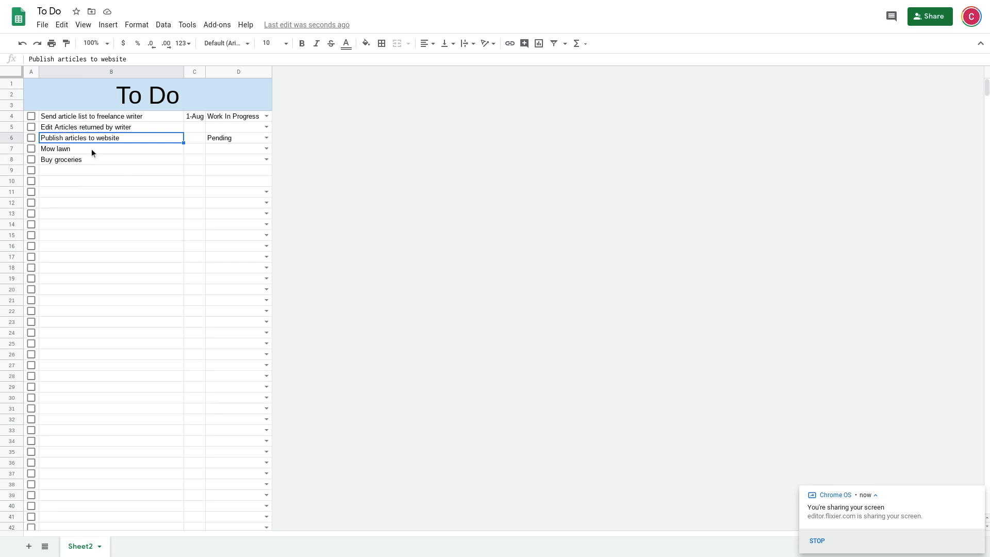
Step: Use Find and replace to change every "article" to "post" across all sheets
click(61, 26)
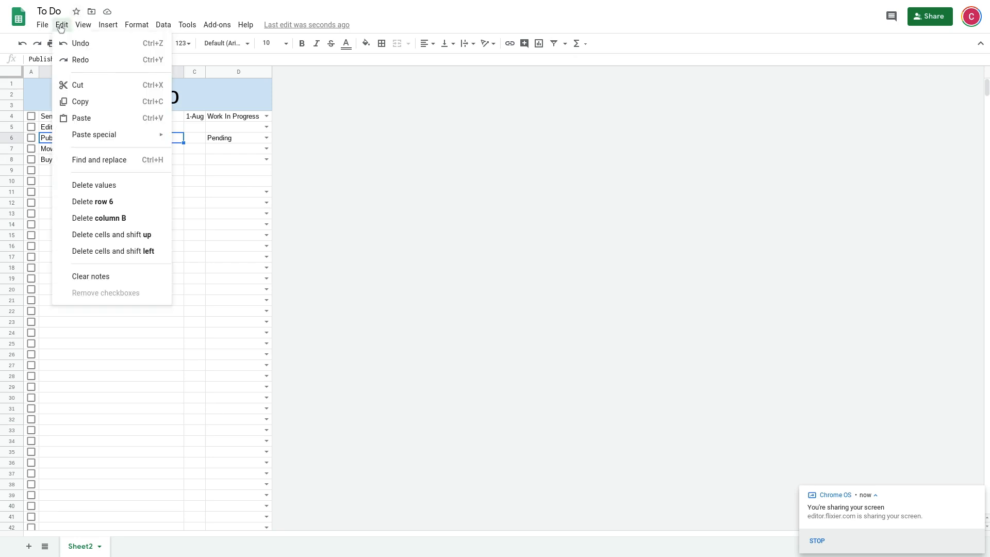
click(113, 164)
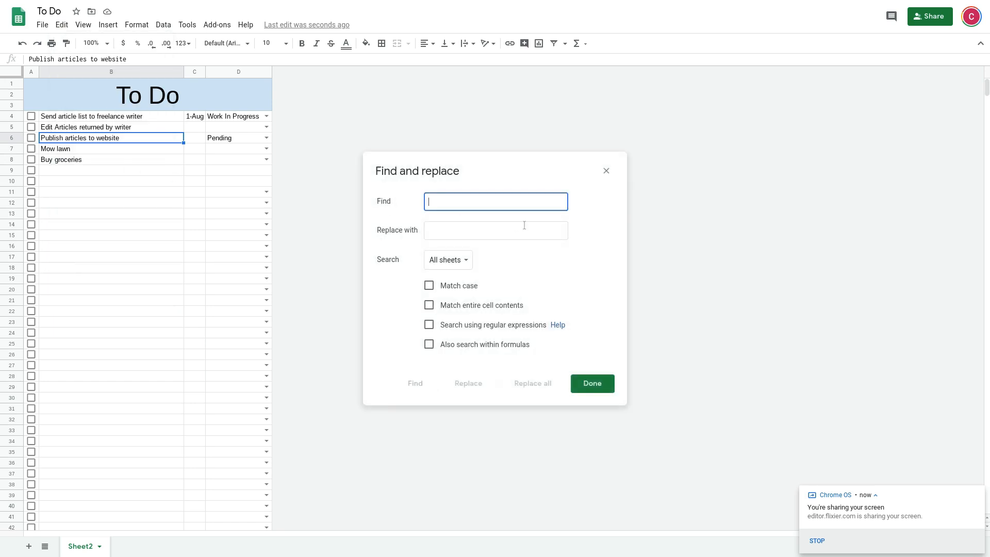
text(article)
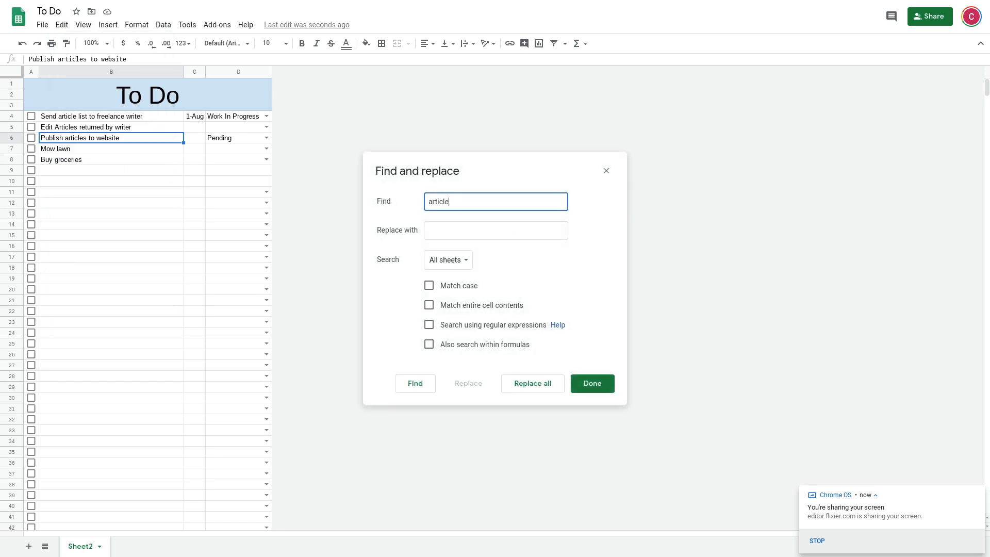
click(483, 229)
text(post)
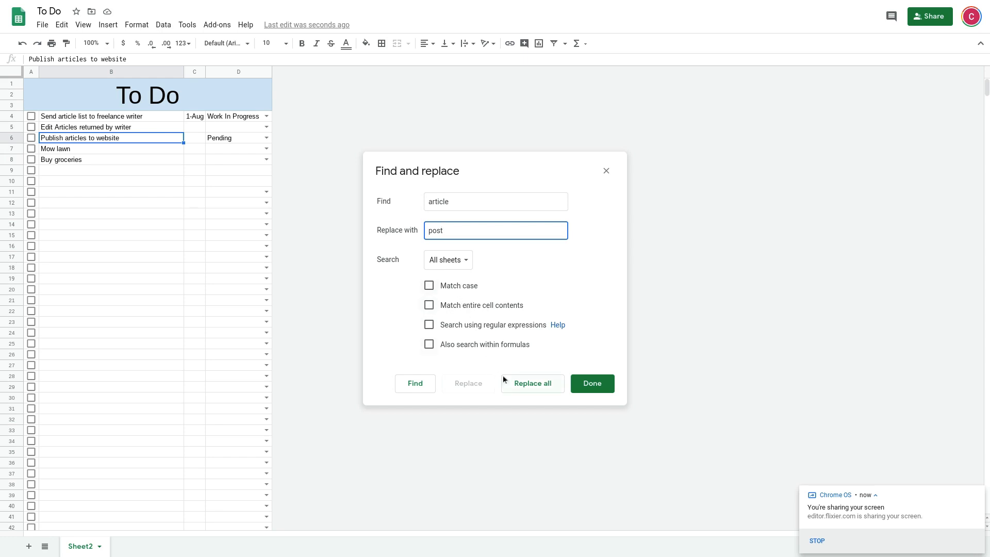
click(523, 386)
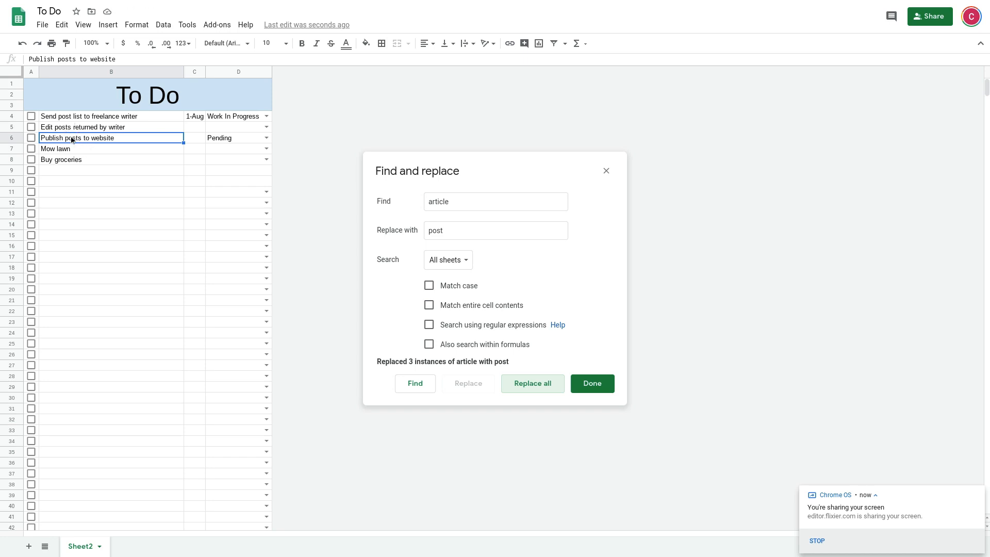
Step: Undo the replacement and replace all "article" with "post" again with Match case enabled
click(23, 45)
click(439, 287)
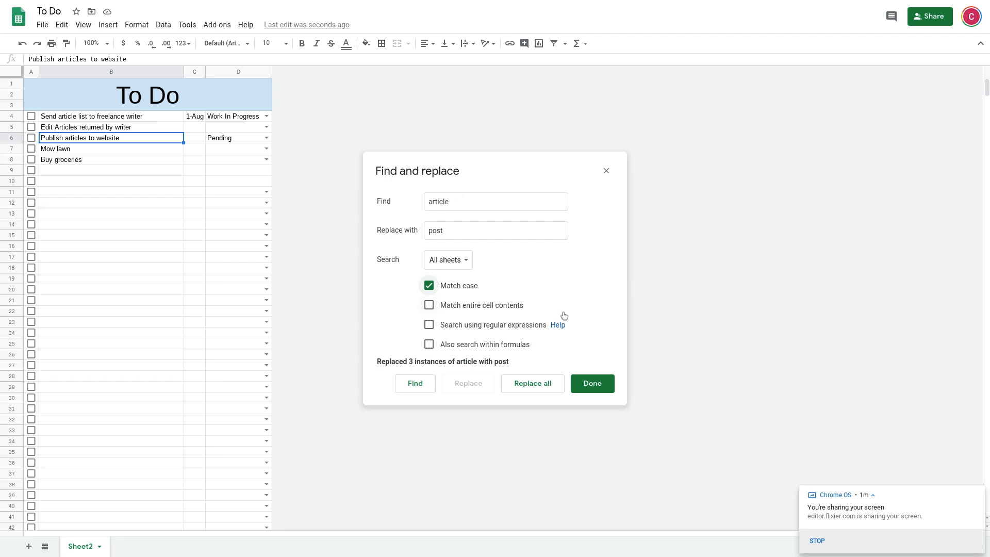
click(522, 384)
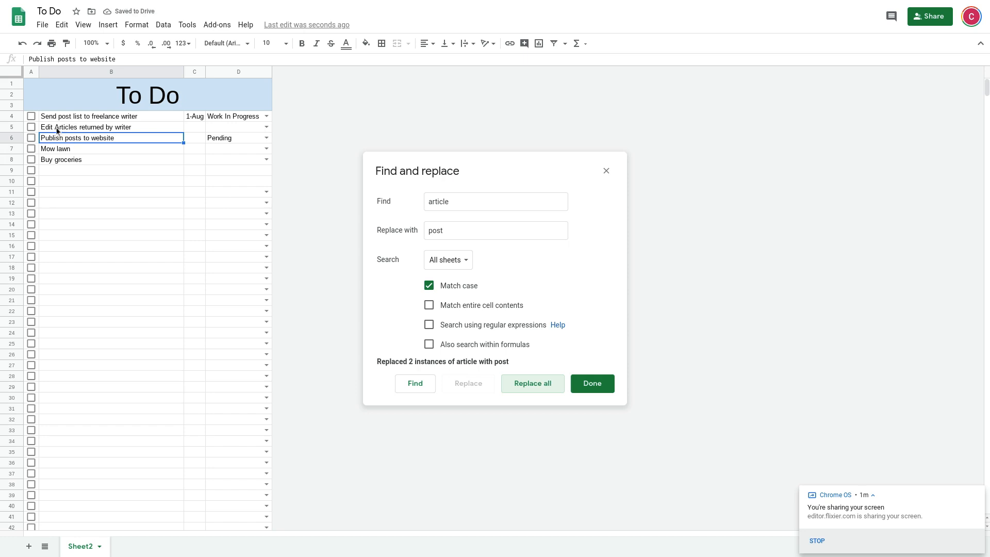
Step: Undo the case-sensitive replacement and try replacing all again with Match entire cell contents also enabled
click(24, 47)
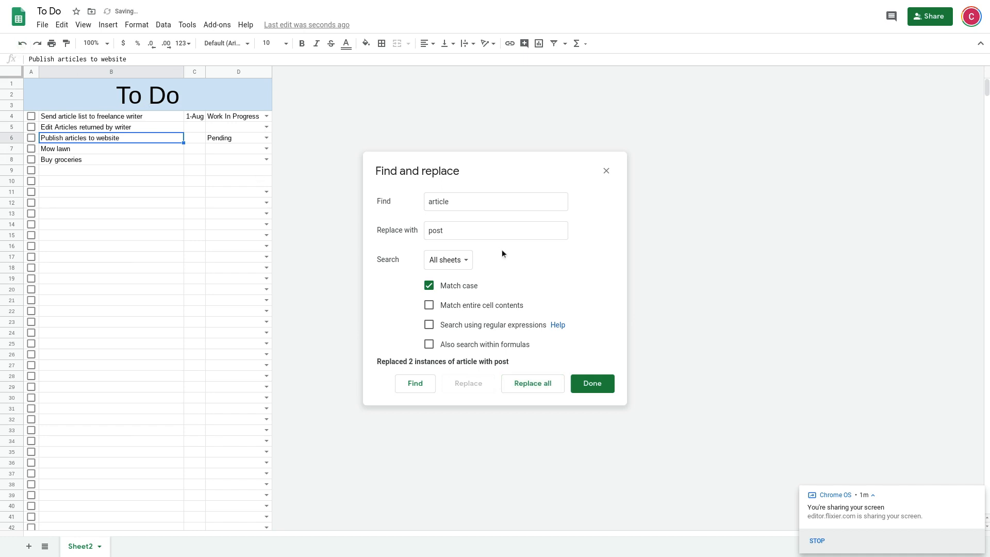
click(457, 309)
click(536, 383)
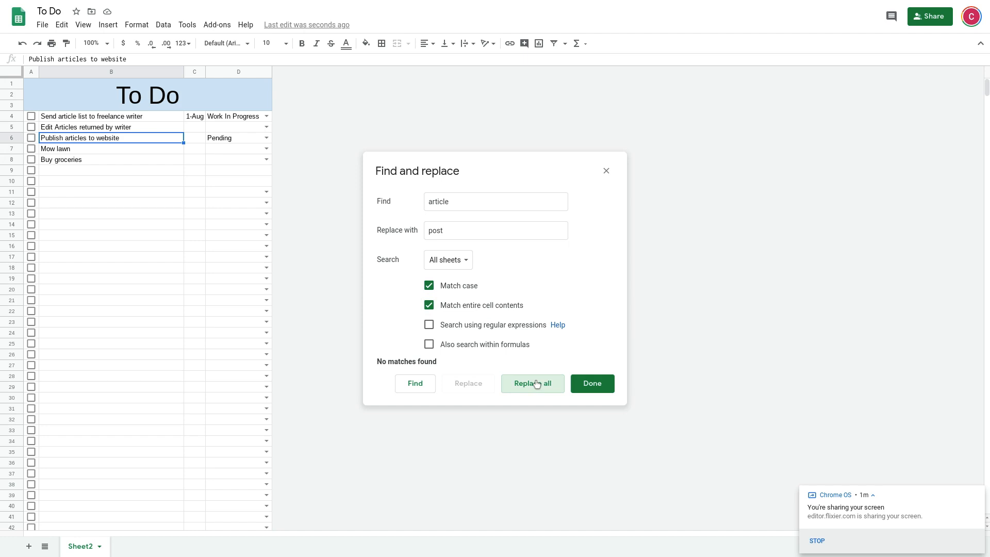
Step: Enter "article" in cell B9 and replace all whole-cell matches of it with "post"
click(121, 170)
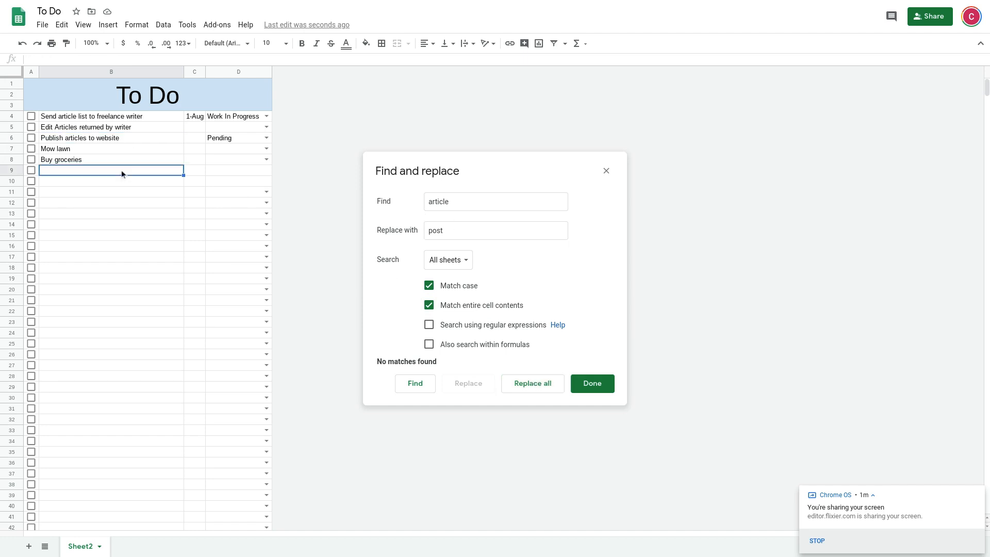
text(article)
key(Return)
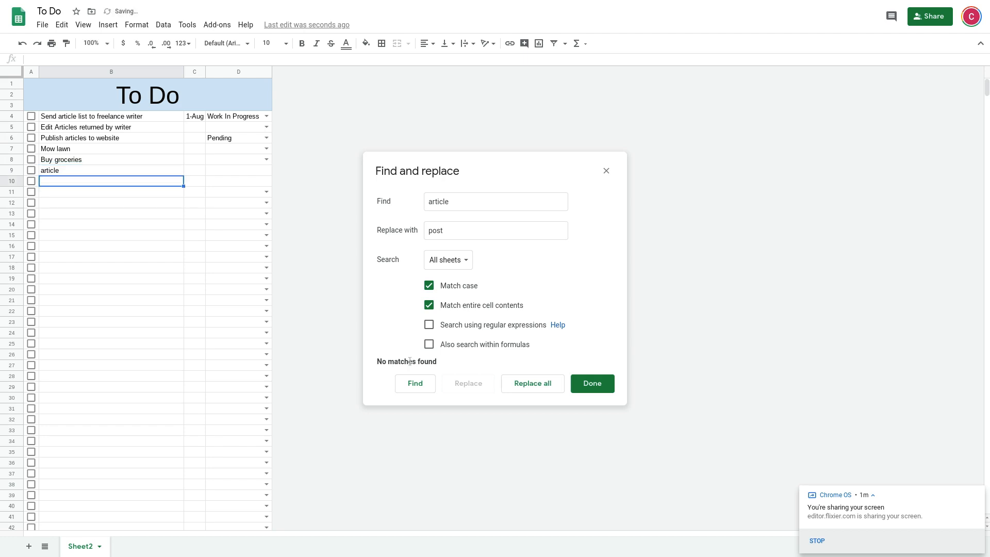
click(533, 390)
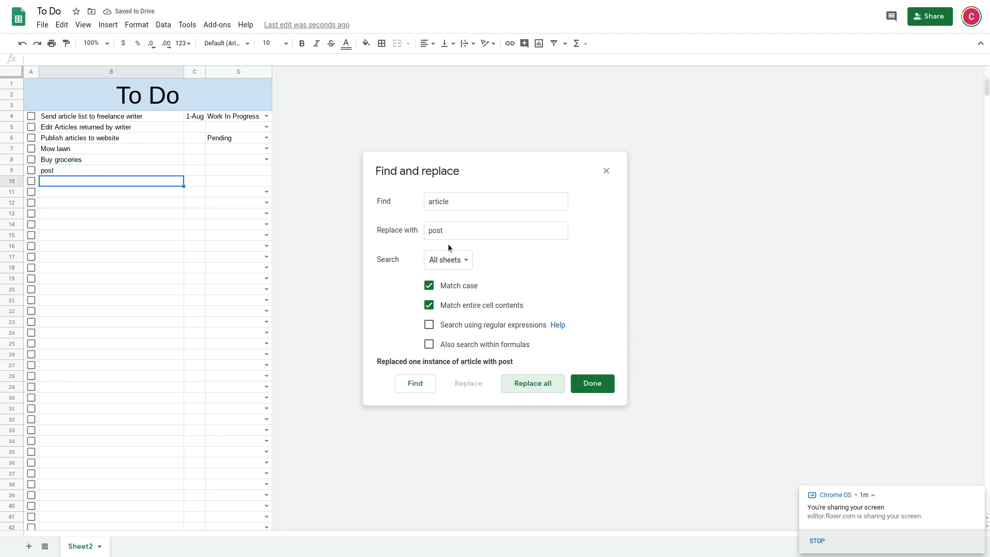
Step: Undo the replacement and the test entry in cell B9, and disable Match entire cell contents
double_click(461, 199)
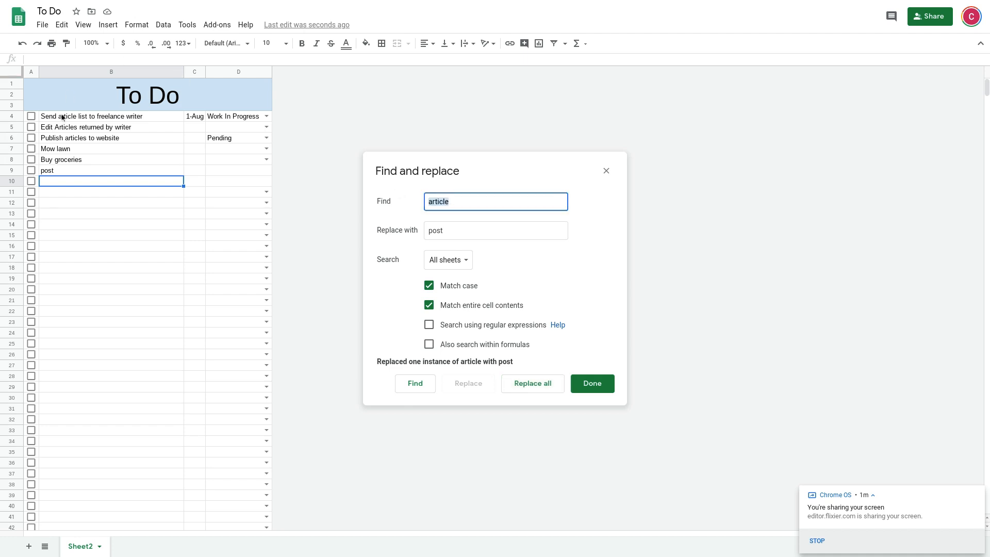
click(22, 43)
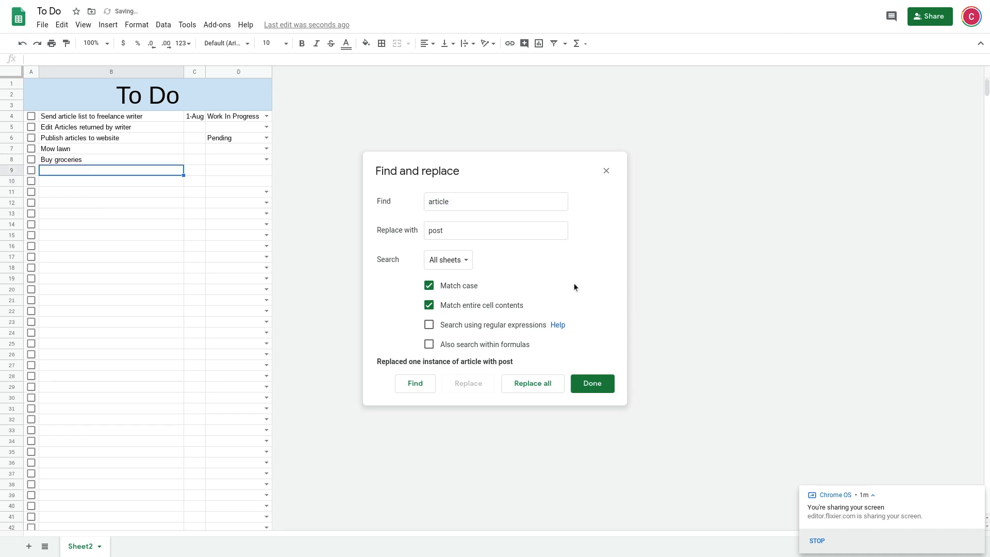
click(484, 310)
Step: Enable regular expression search, change the search term to "a.*le" and step through its case-sensitive matches
double_click(476, 201)
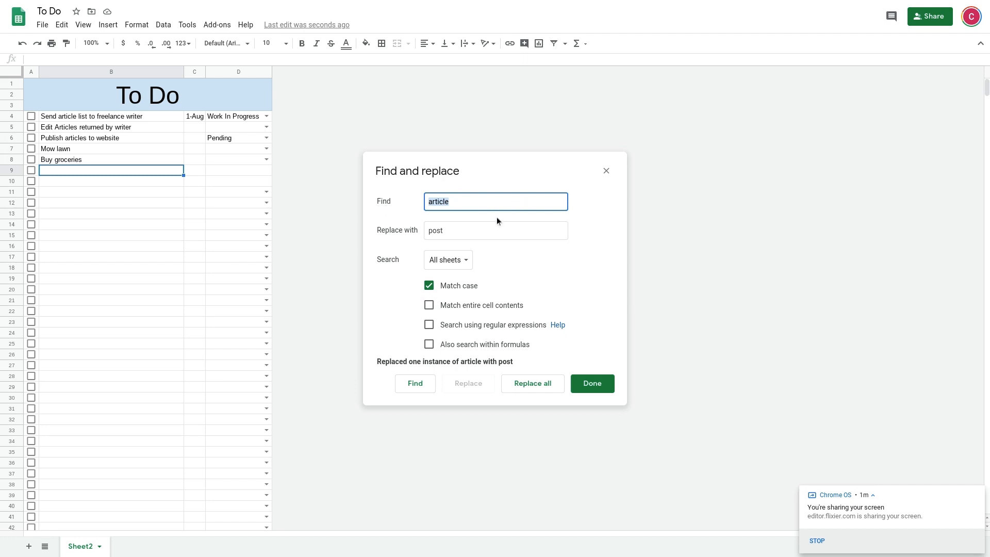
click(429, 325)
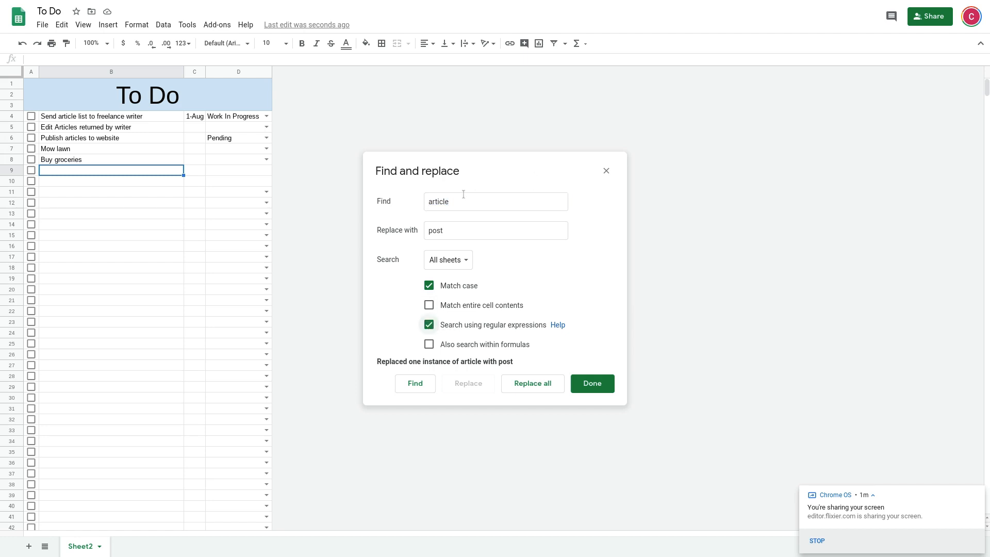
click(443, 201)
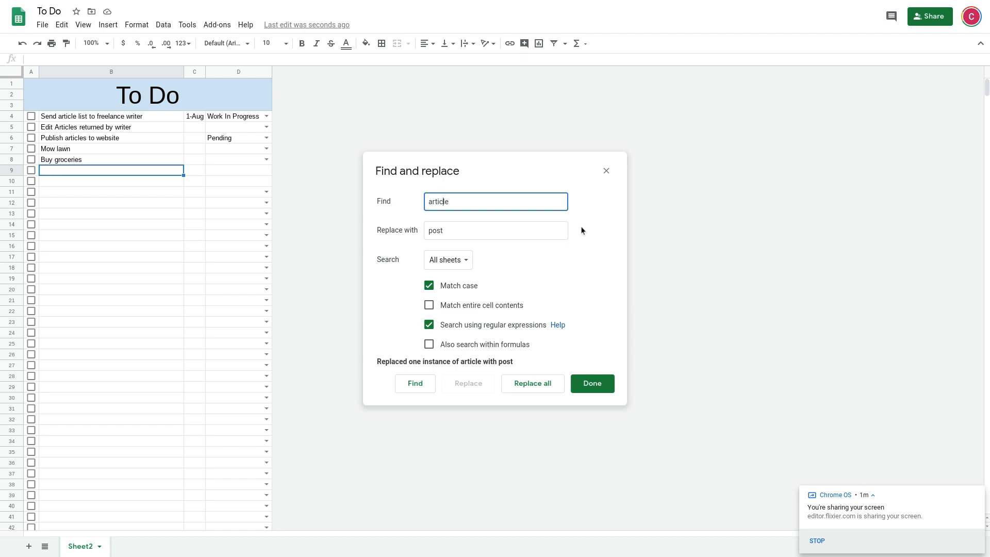
key(BackSpace)
key(BackSpace)
key(BackSpace)
key(BackSpace)
text(.*)
click(415, 383)
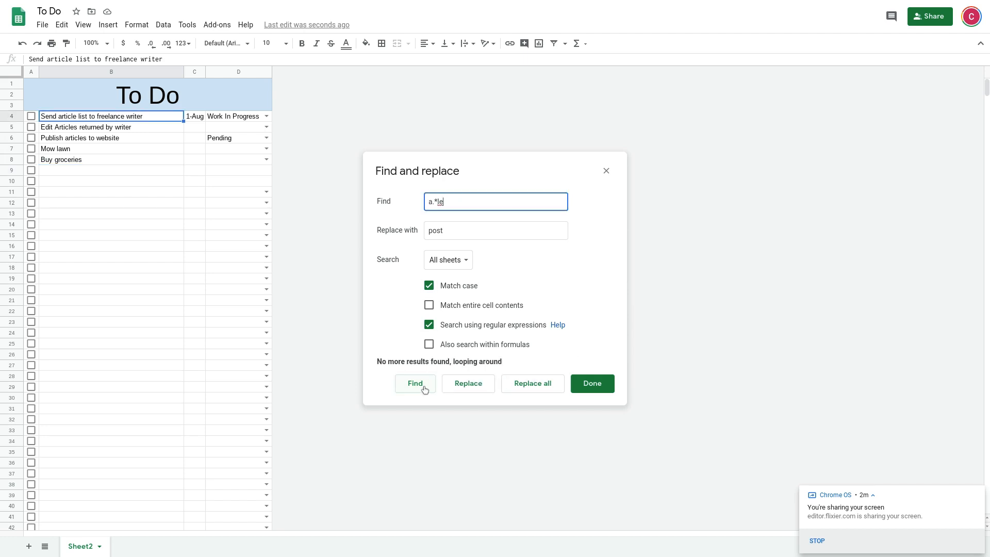
click(423, 387)
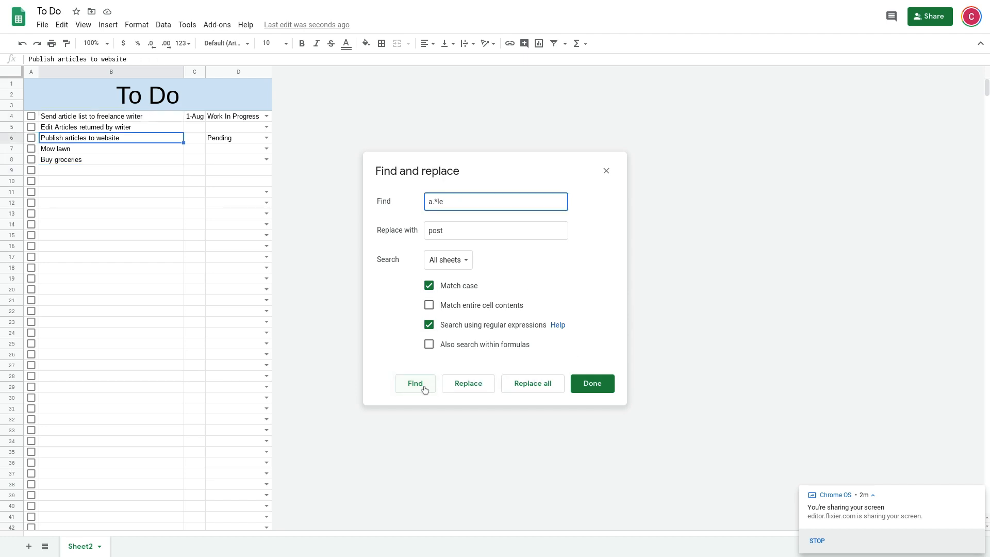
click(423, 387)
click(423, 388)
click(424, 388)
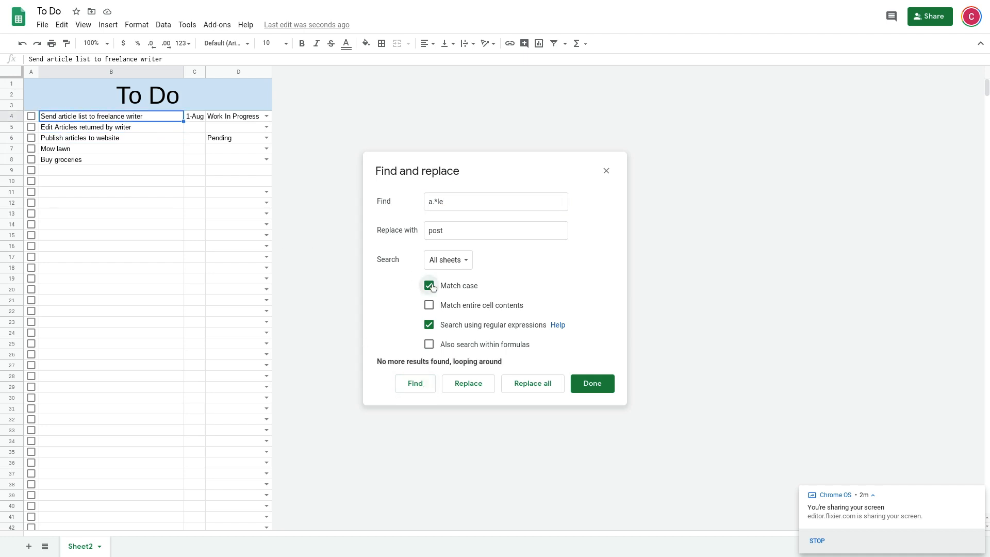
Step: Disable Match case and step through the matches for the "a.*le" pattern again
click(429, 285)
click(415, 384)
click(414, 385)
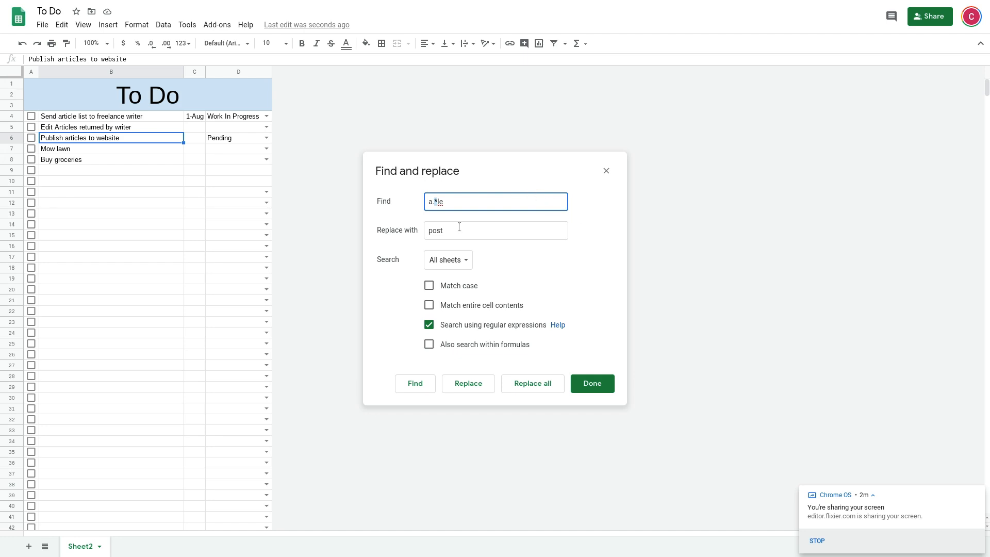
Step: Switch to the RegExr site and examine the reference entries for the plus and star quantifiers
mouse_move(191, 4)
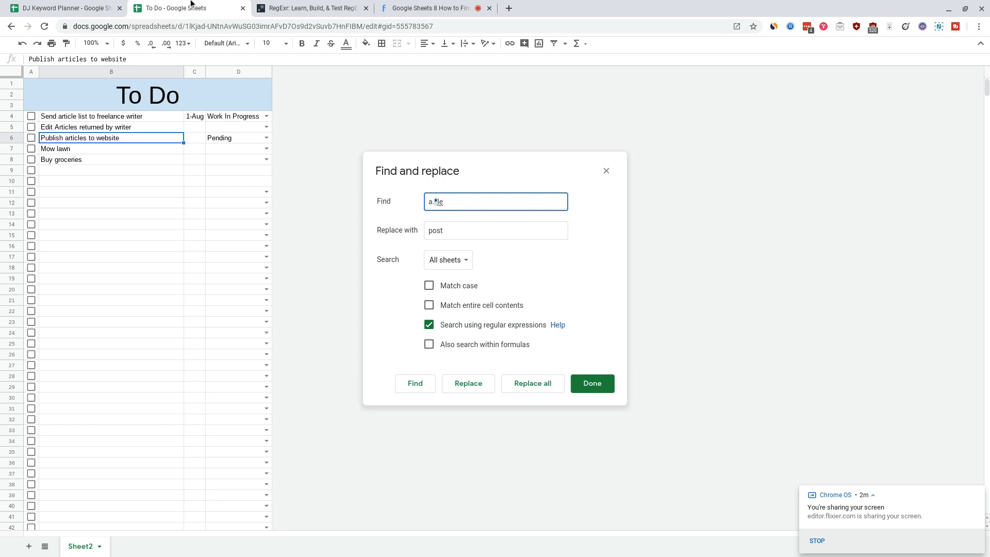
click(283, 6)
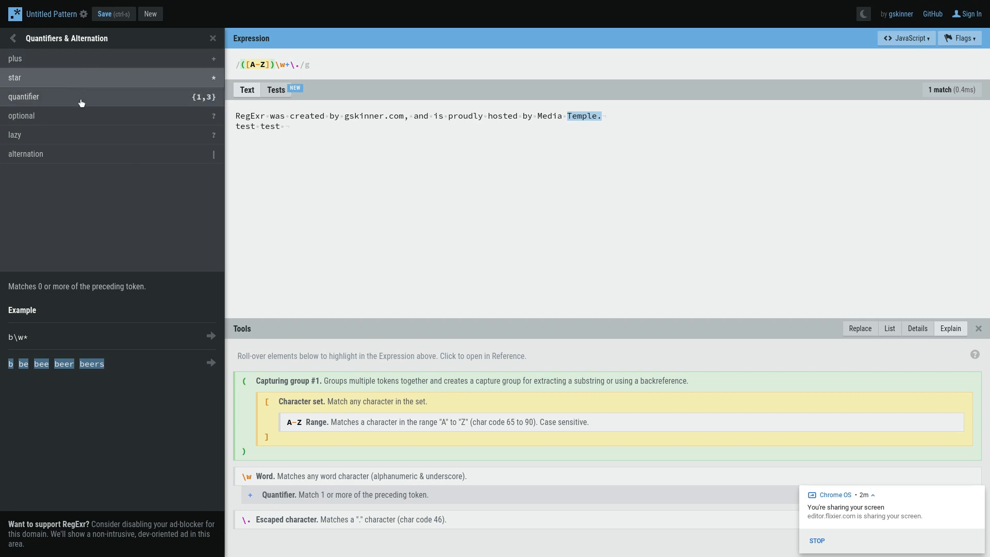
click(48, 61)
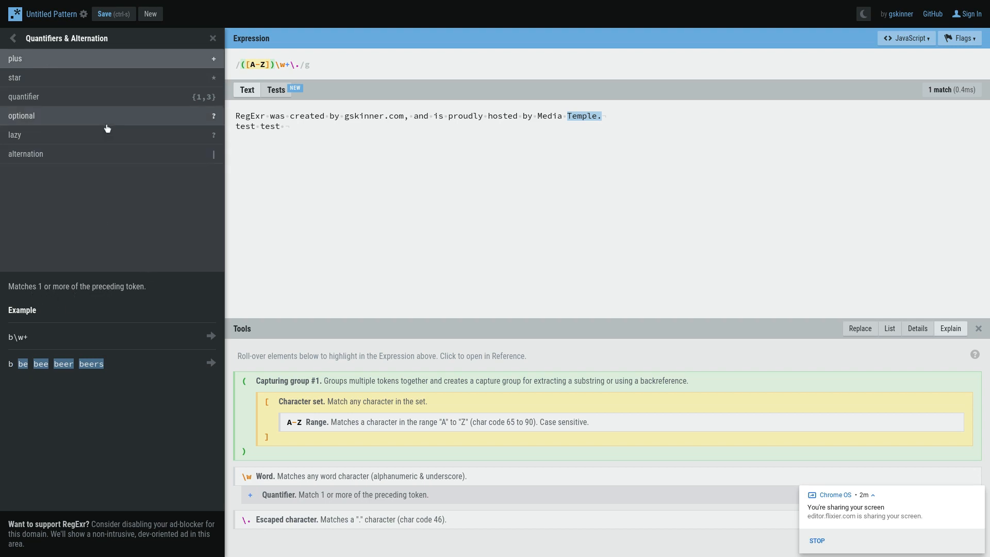
click(107, 80)
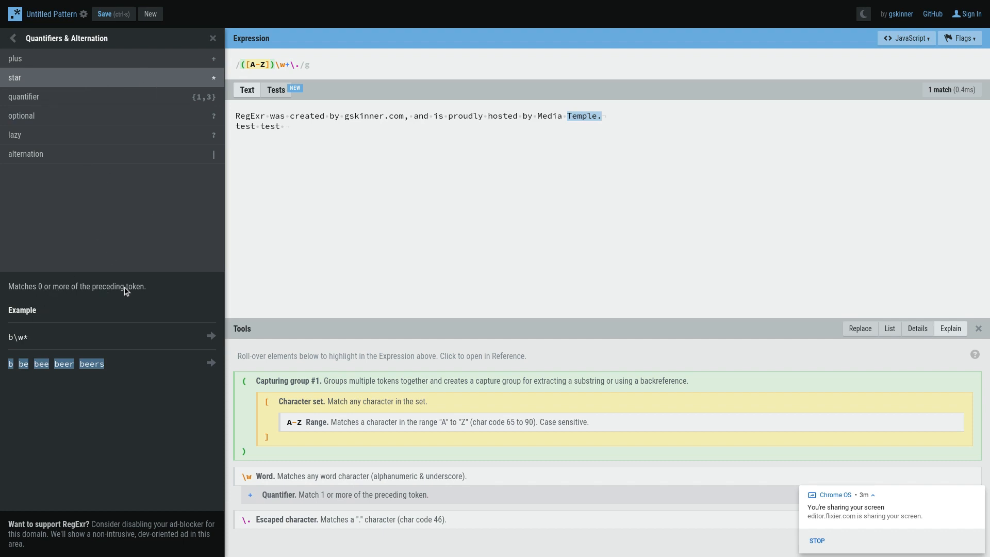
Step: Review the "a.*le" pattern in the To Do spreadsheet, and return to RegExr to examine the quantifier and optional entries
click(161, 7)
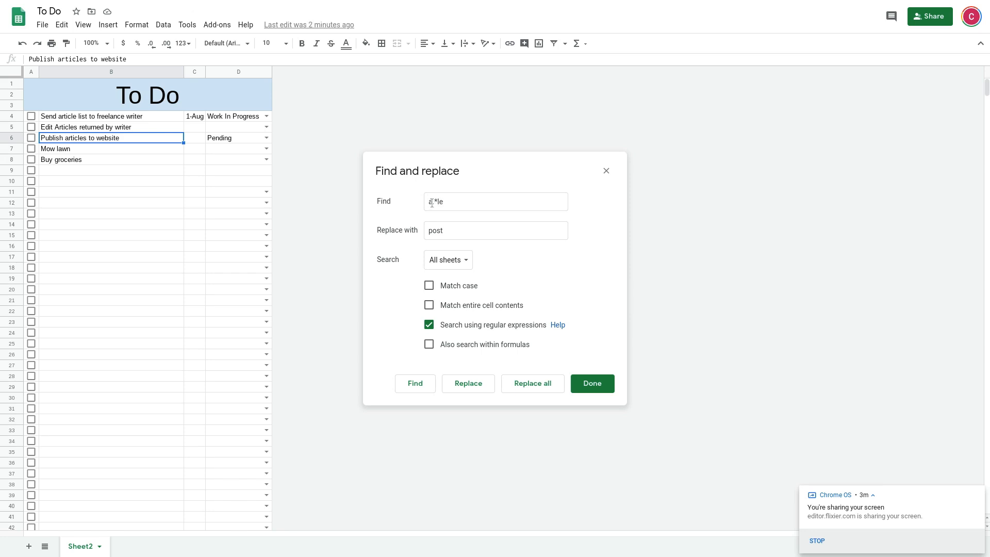
click(437, 202)
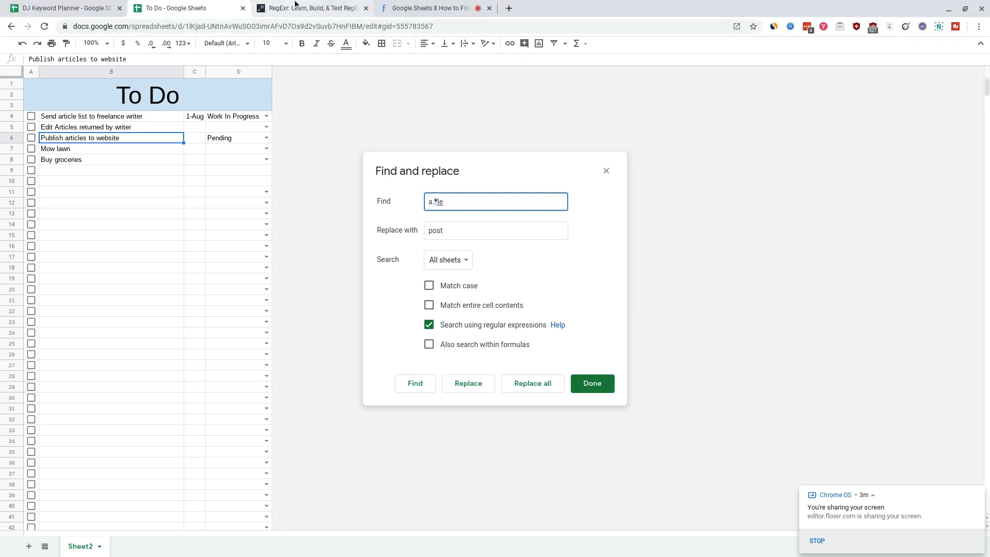
click(294, 6)
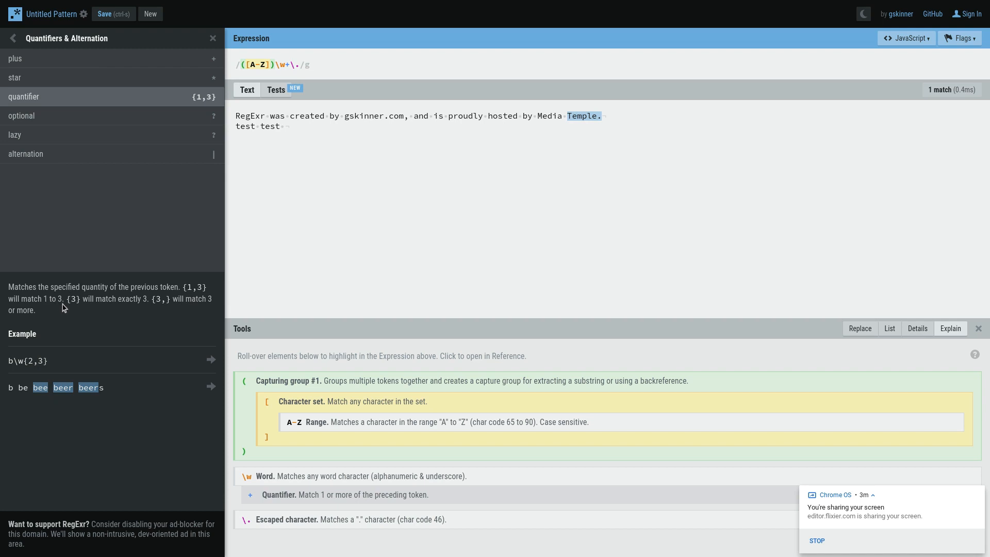
click(71, 114)
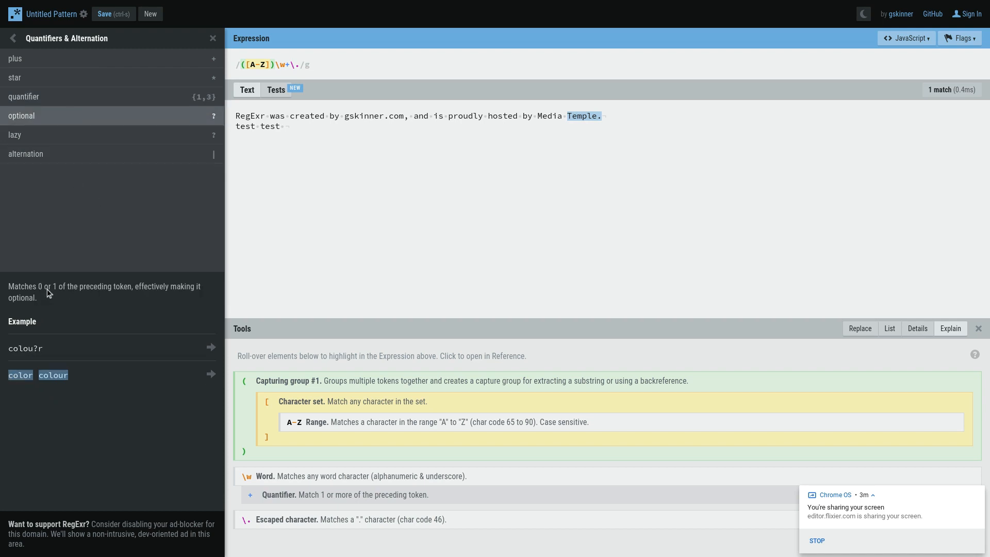
Step: Return to the To Do spreadsheet, close Find and replace, and select cell B10
mouse_move(210, 2)
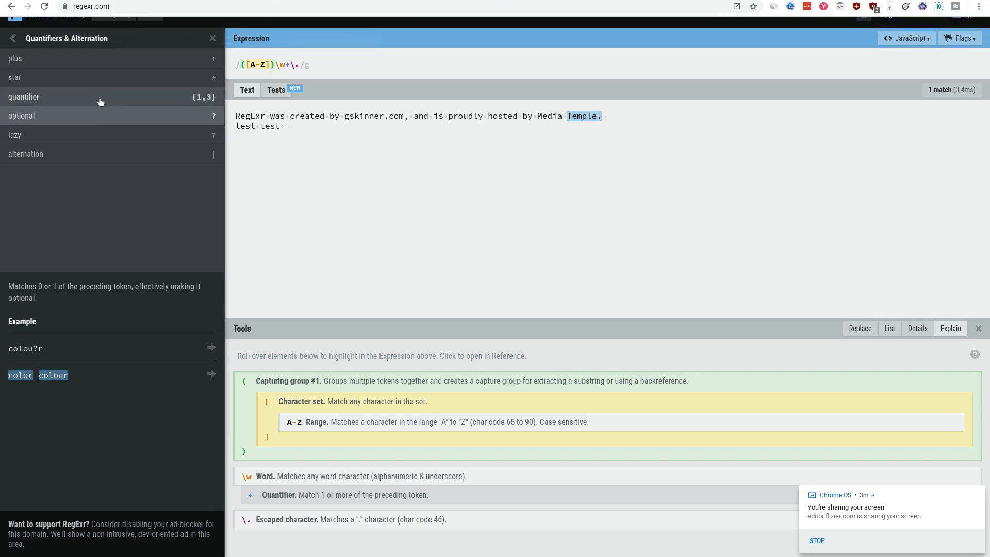
click(168, 6)
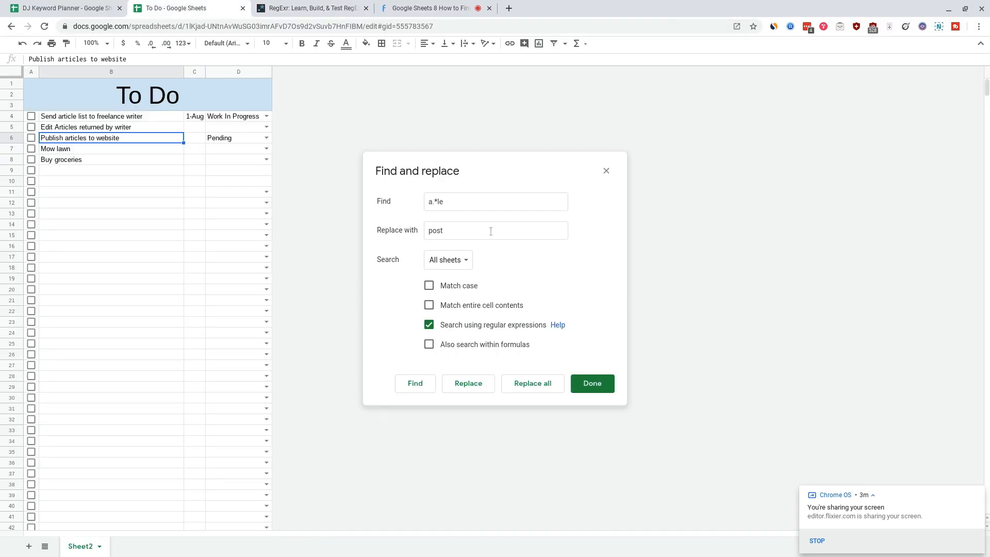
click(605, 170)
click(79, 181)
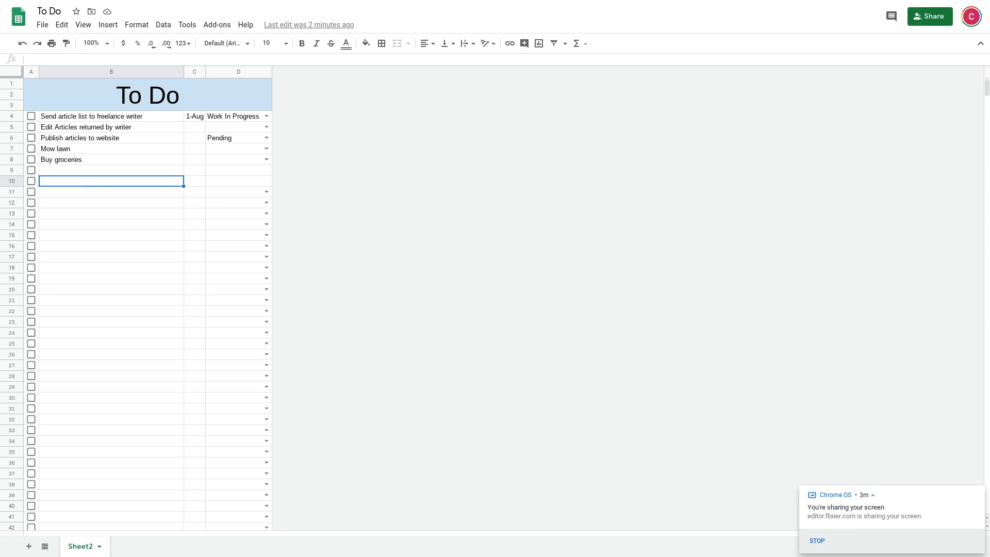
text(=)
key(Escape)
key(Up)
key(Up)
key(Up)
key(Up)
key(Up)
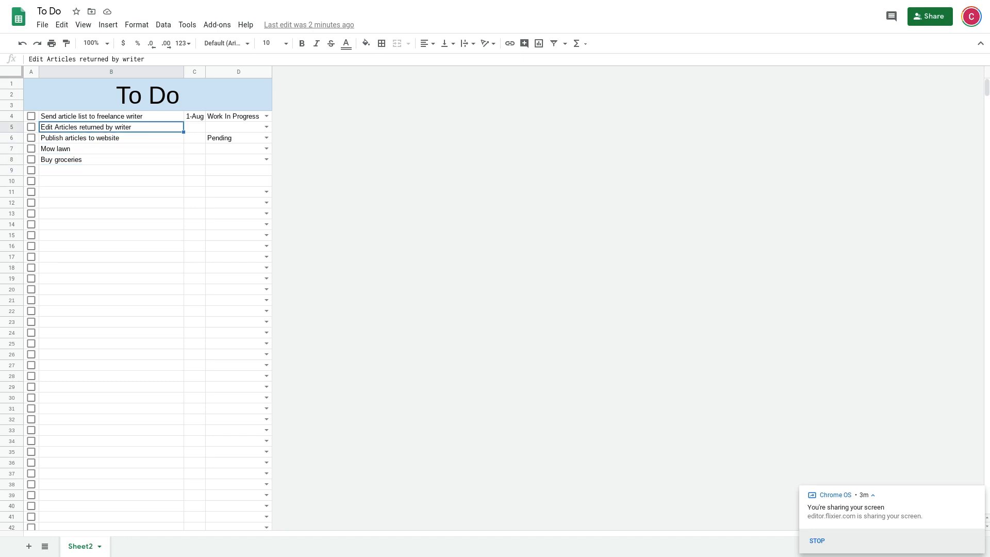
key(Up)
key(Down)
key(Down)
key(Down)
key(Down)
key(Down)
key(Down)
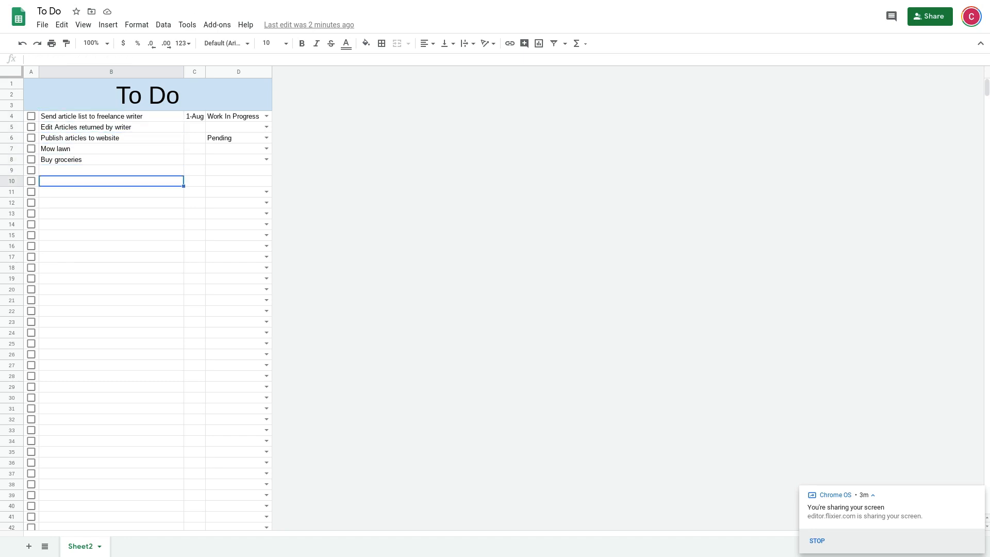
Step: Enter the formula =REPLACE(B4,6,7,"post") in cell B10 and fill it down to B12
text(=)
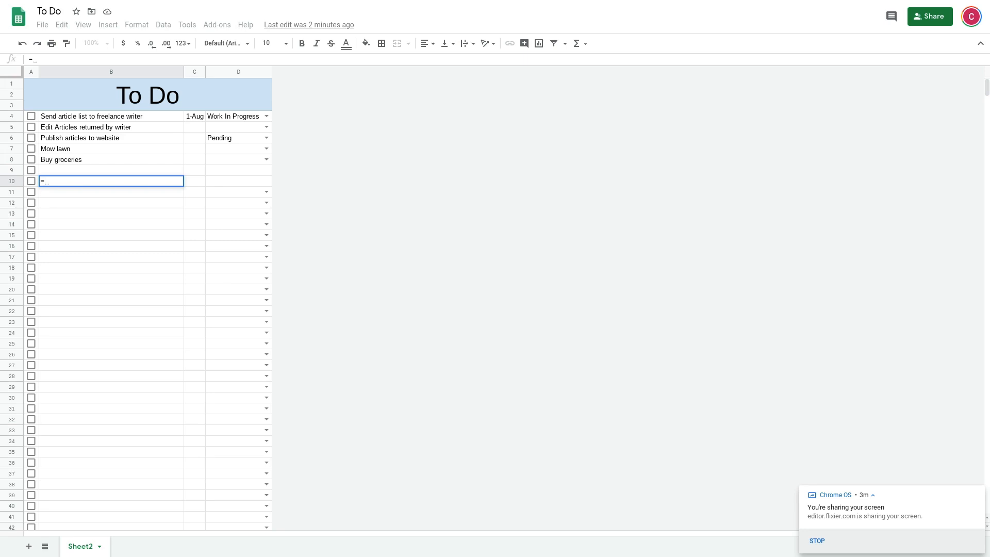
text(RE)
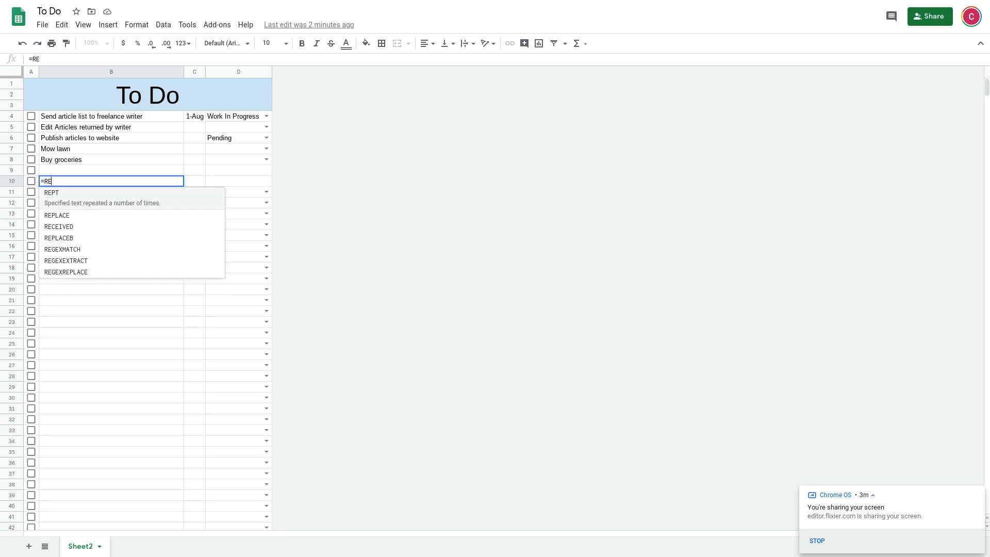
text(PLACE()
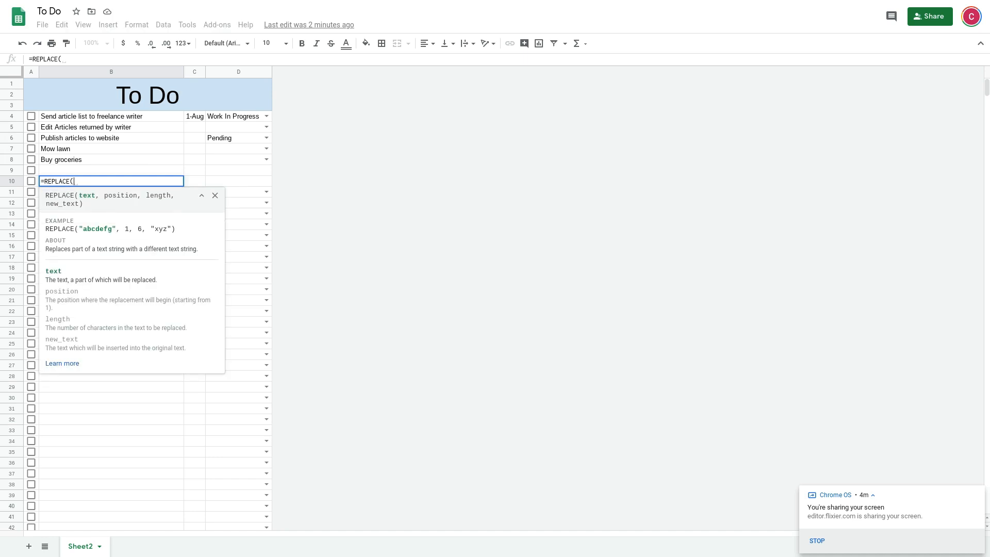
text(B4s)
key(BackSpace)
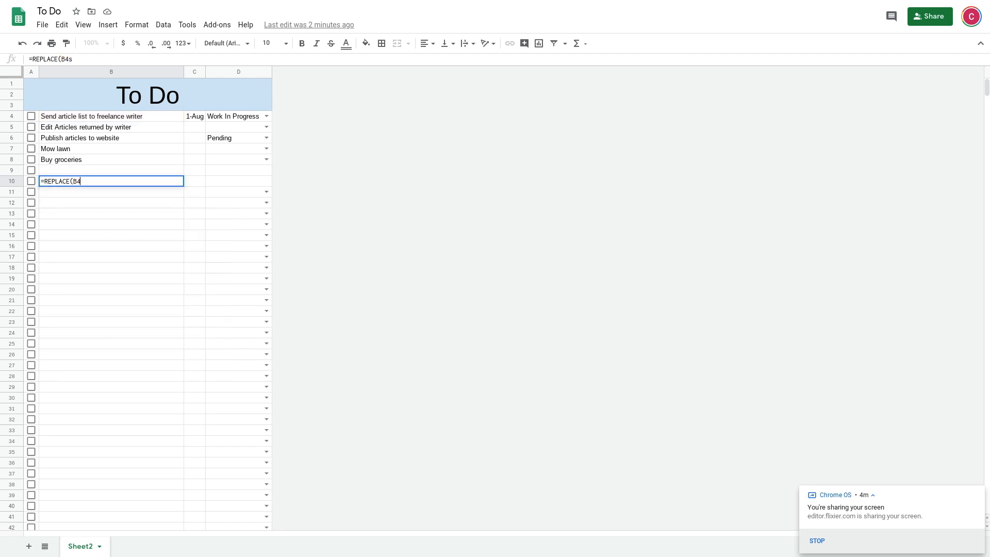
text(,)
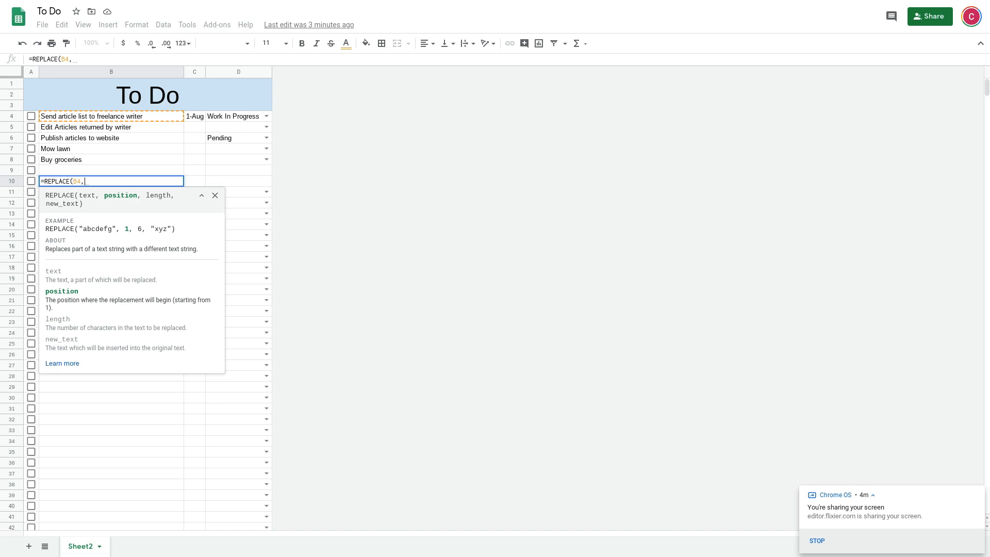
text(6,)
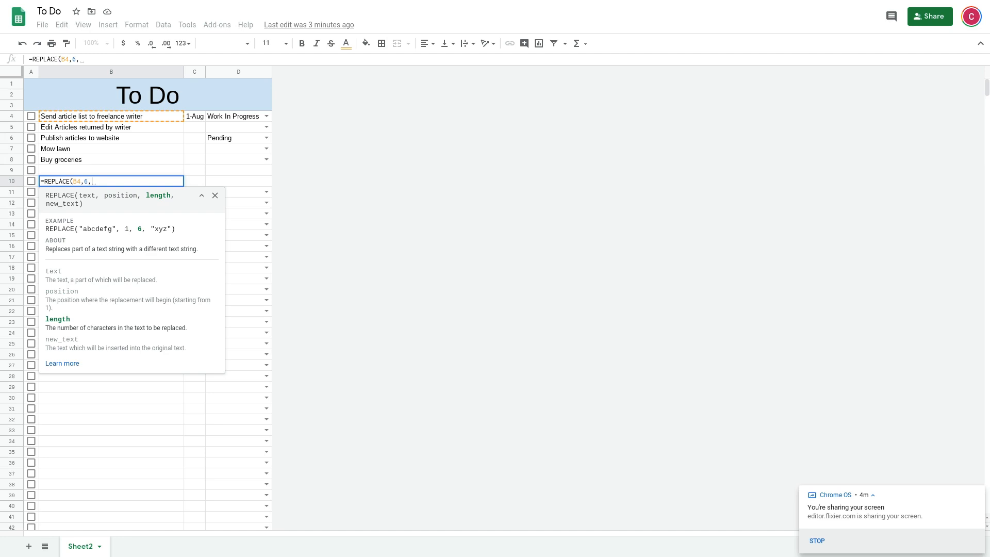
text(7)
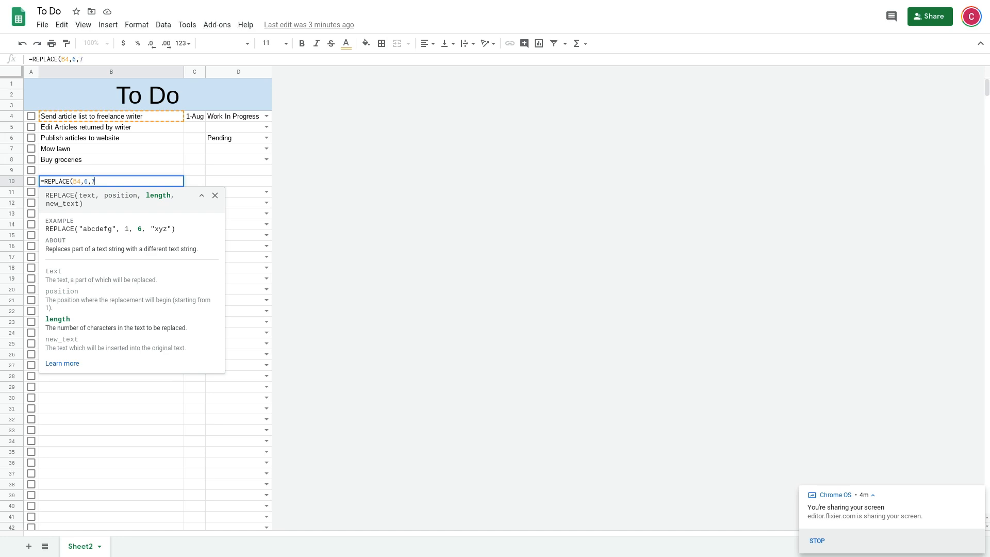
text(,)
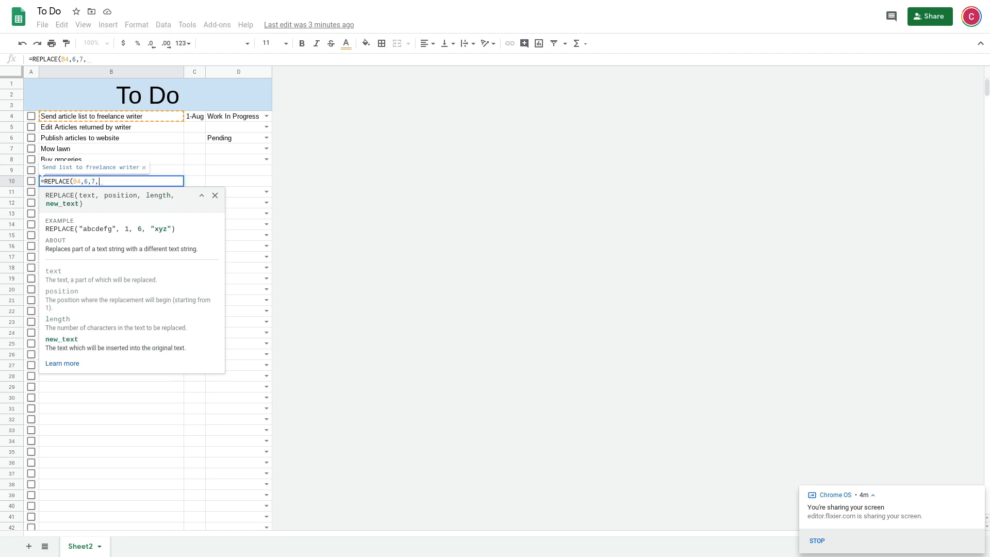
text("post)
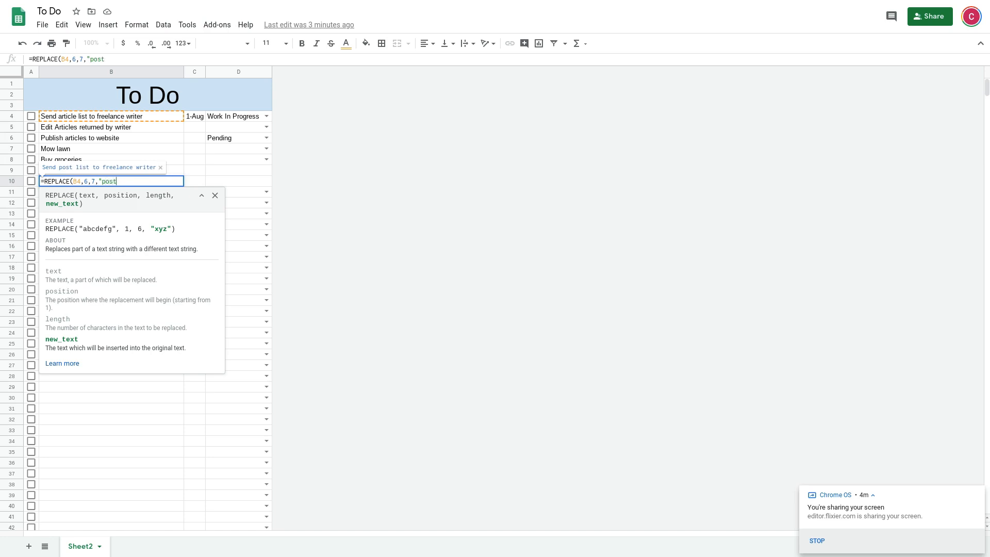
text("))
key(Return)
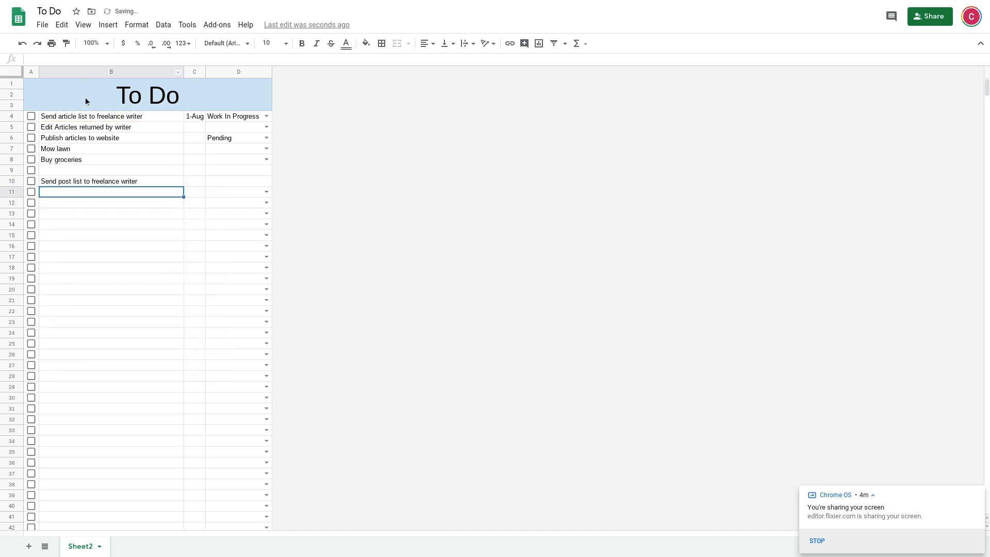
click(67, 185)
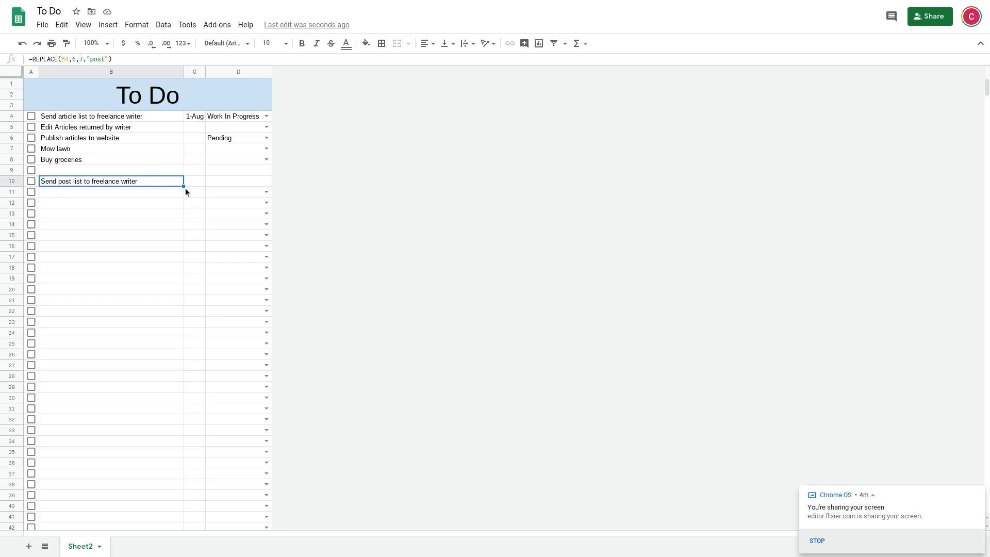
drag(183, 187, 180, 200)
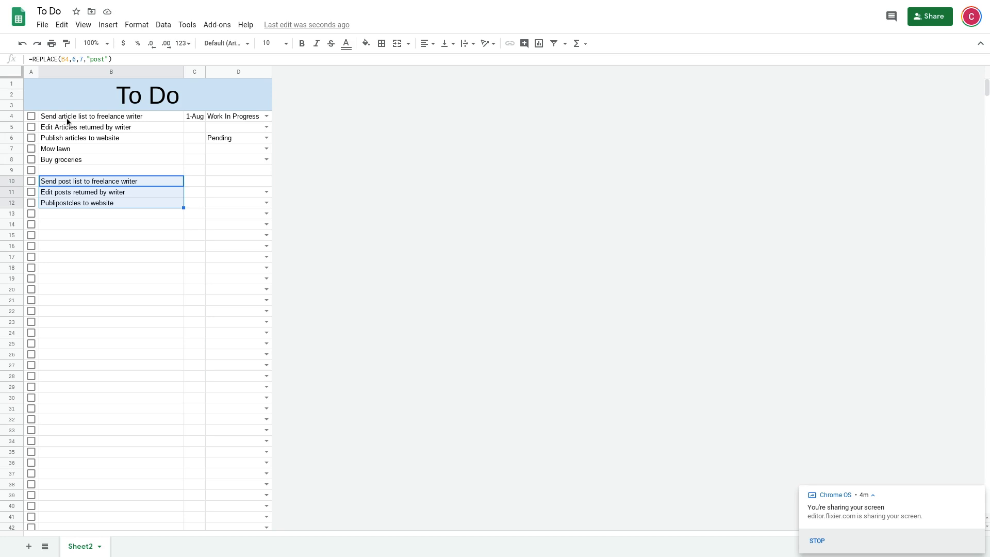
Step: Replace the fixed position argument 6 in B10's REPLACE formula with FIND("article",B4)
click(110, 183)
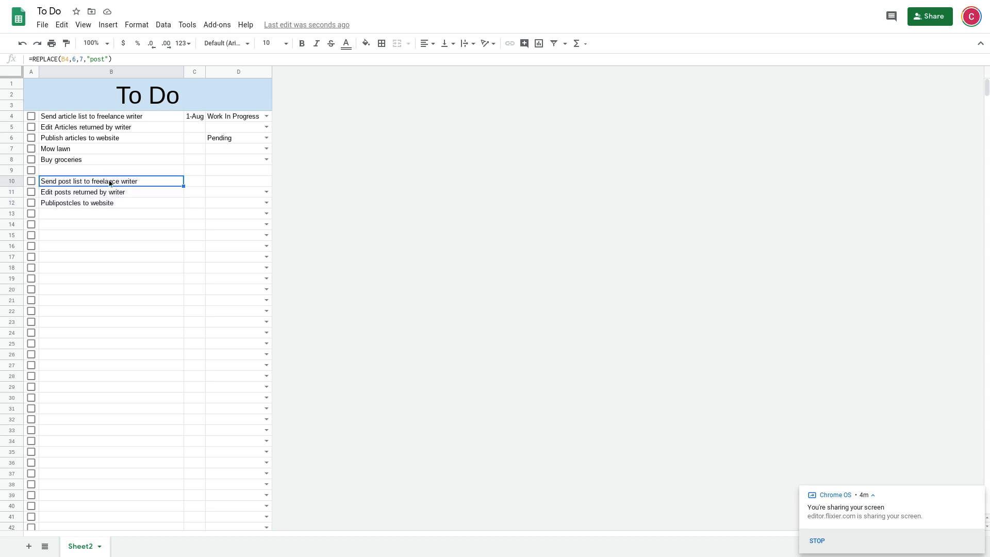
click(73, 59)
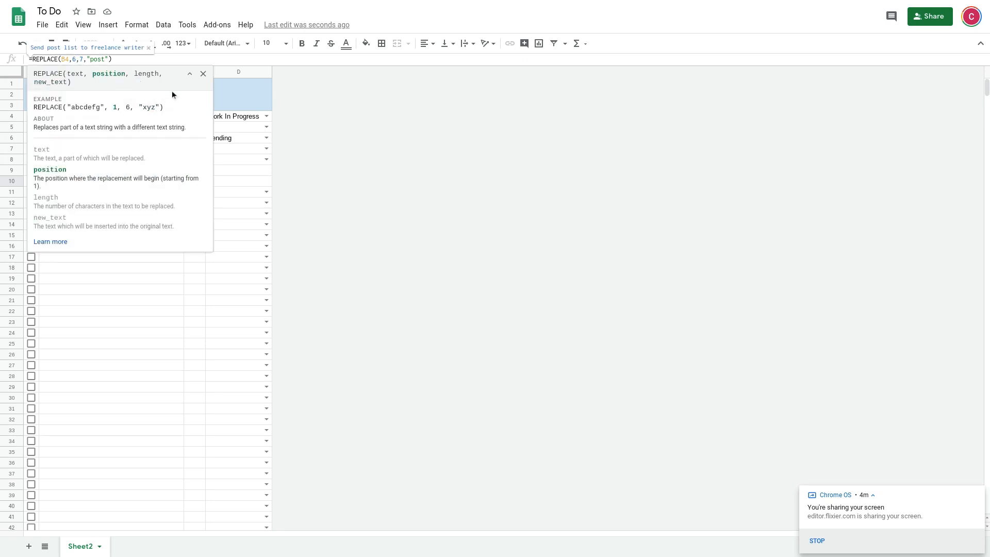
key(BackSpace)
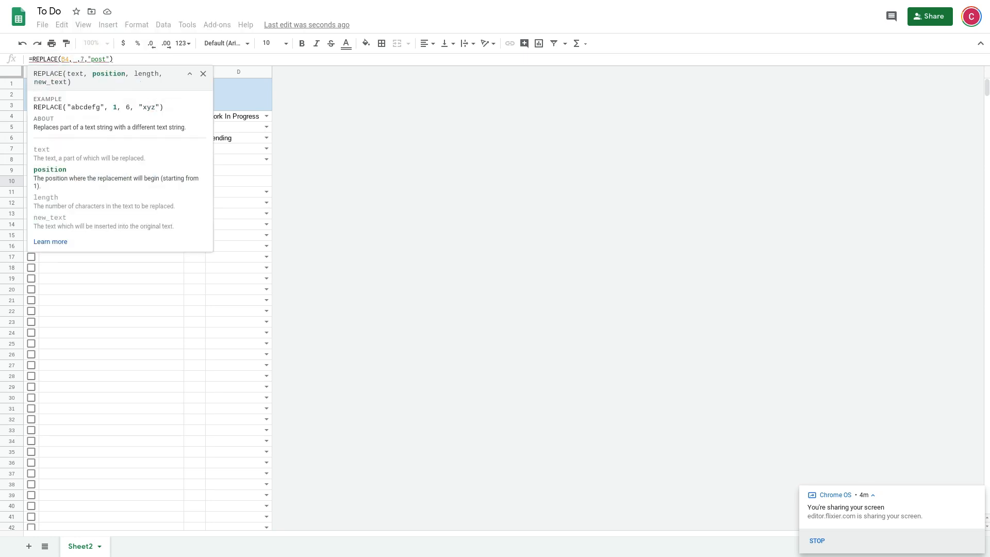
text(FIND)
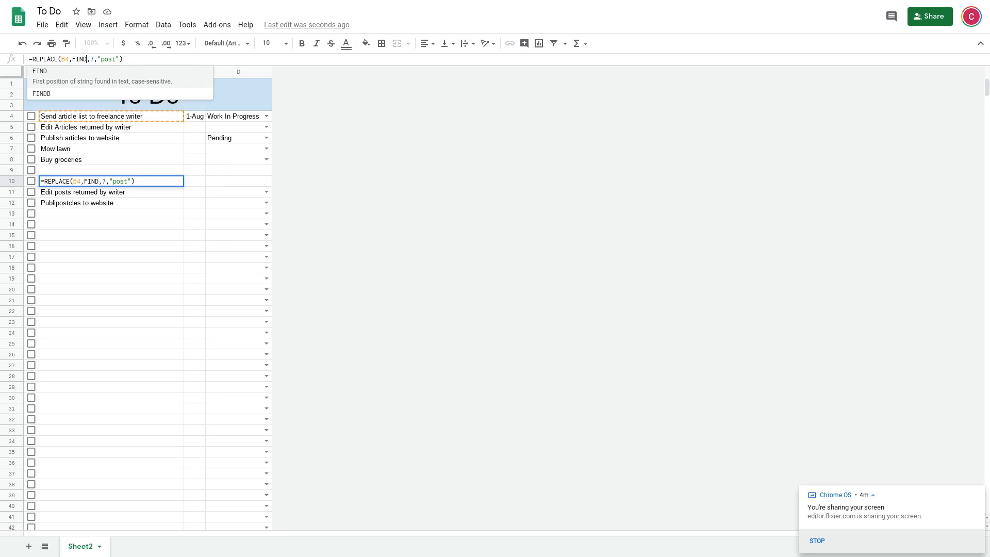
key(Tab)
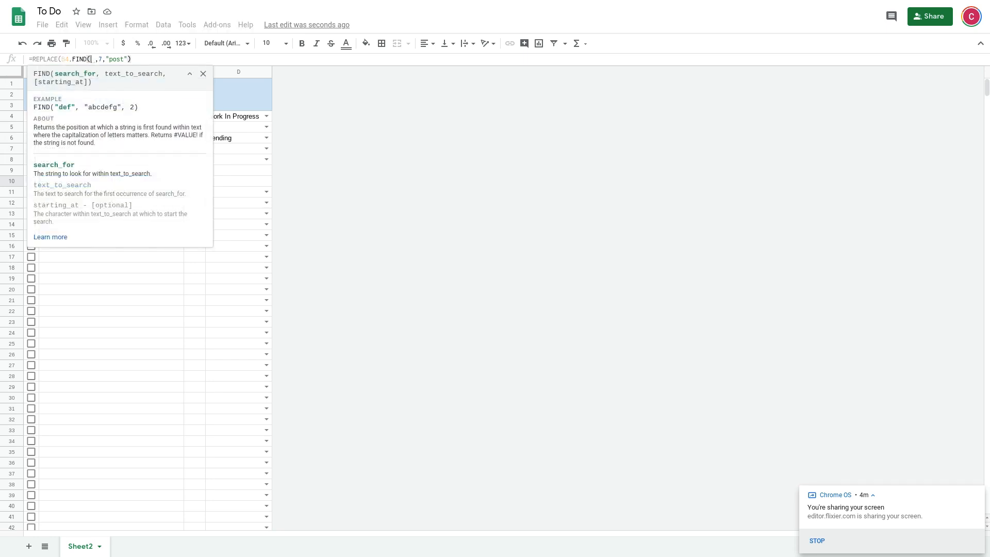
text("article)
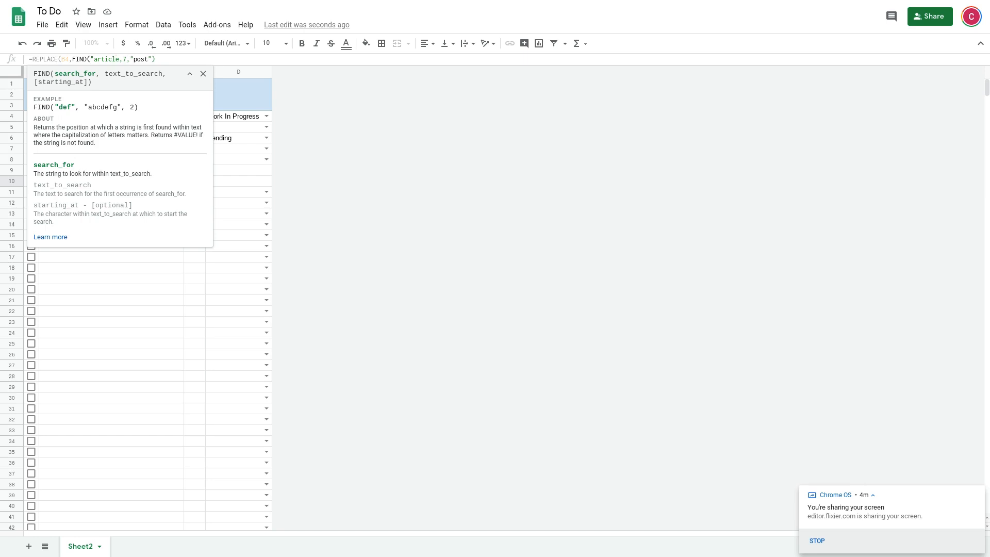
text(", )
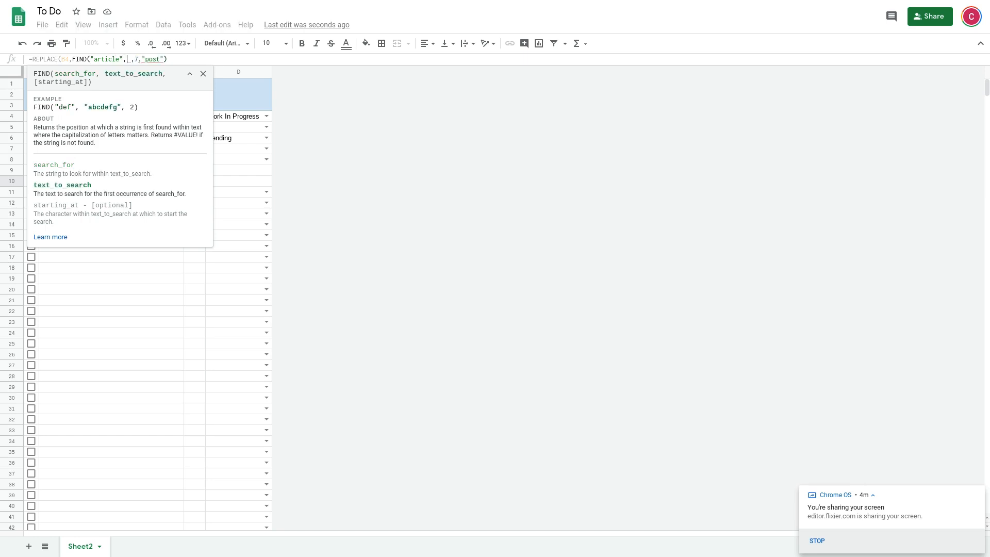
text(B4)
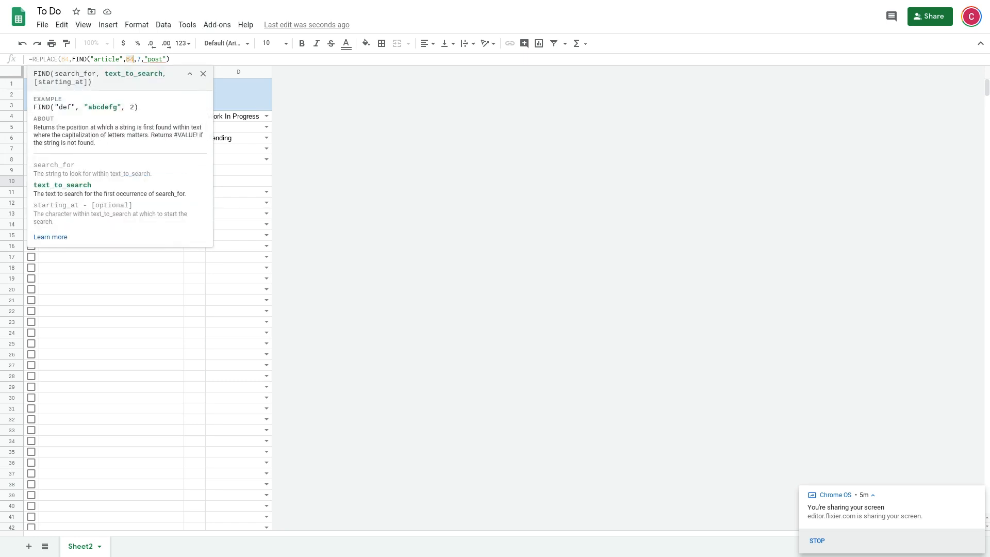
text(,)
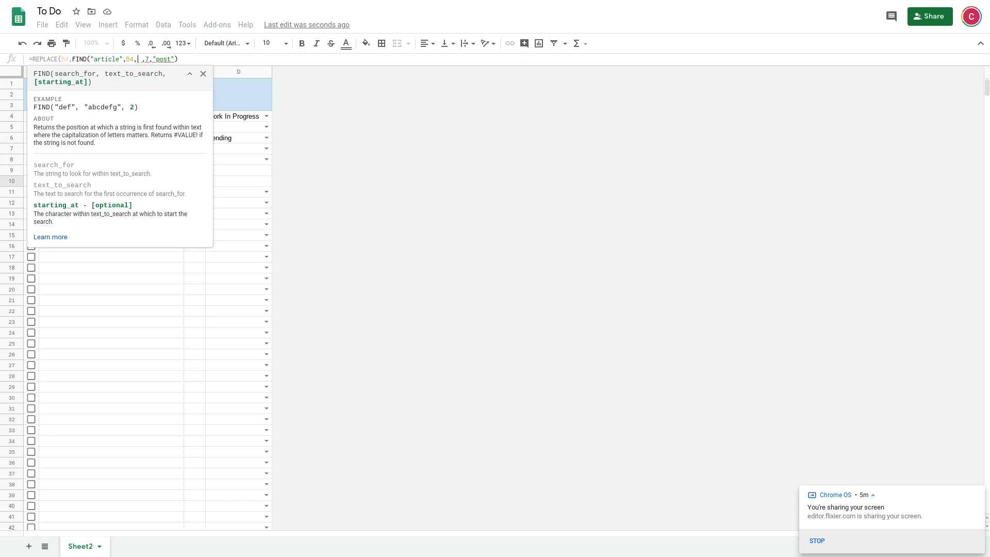
key(BackSpace)
text())
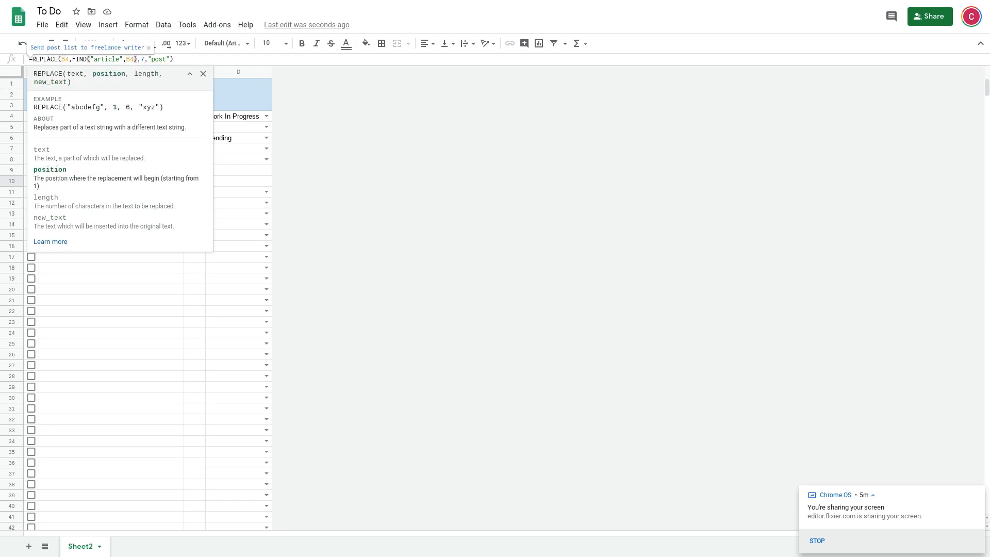
key(Return)
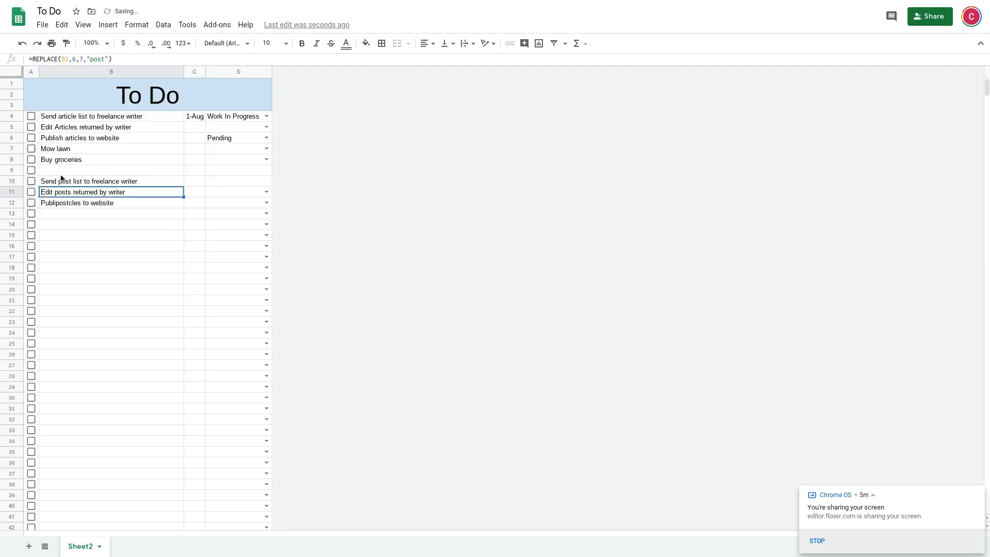
Step: Fill the updated B10 formula down to B12 and inspect the formula in B12
click(85, 183)
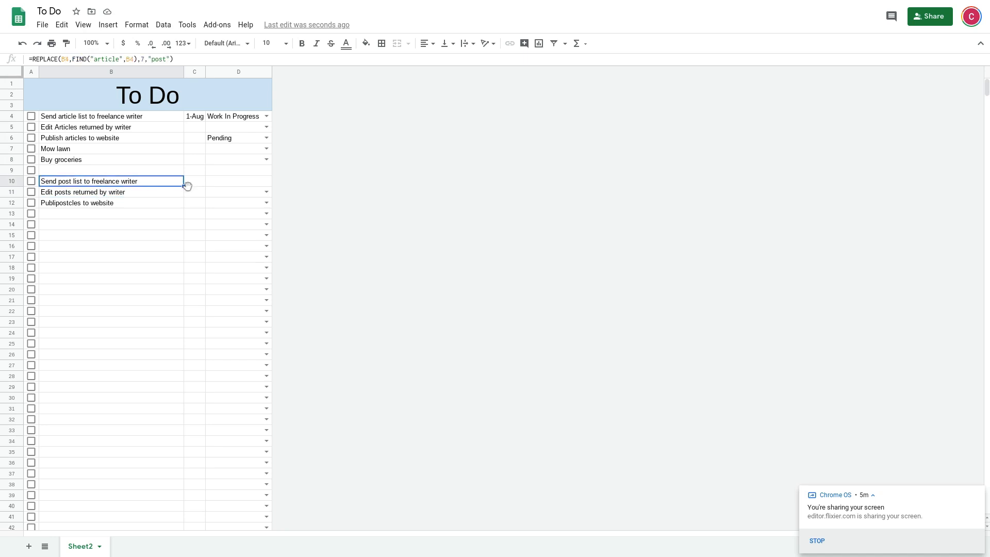
drag(183, 187, 183, 202)
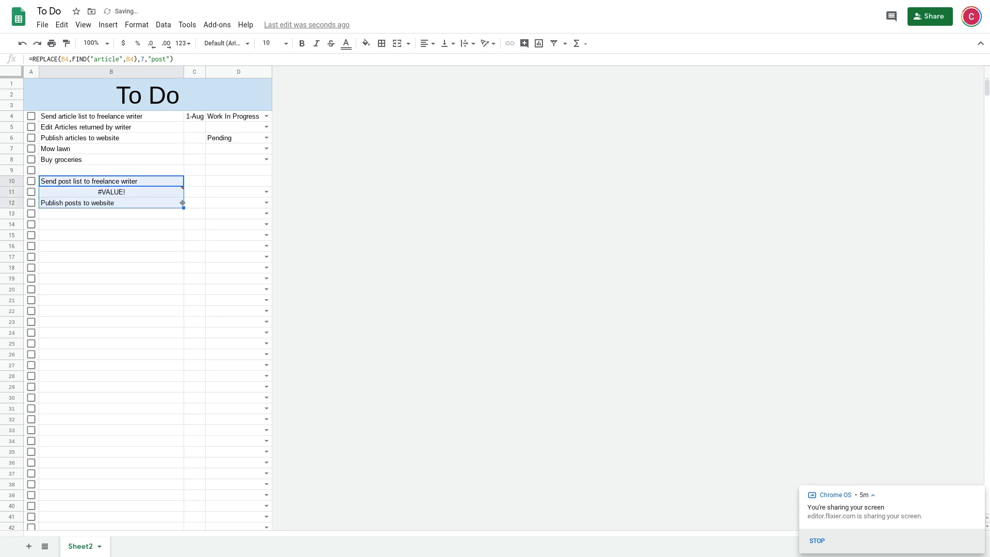
click(61, 206)
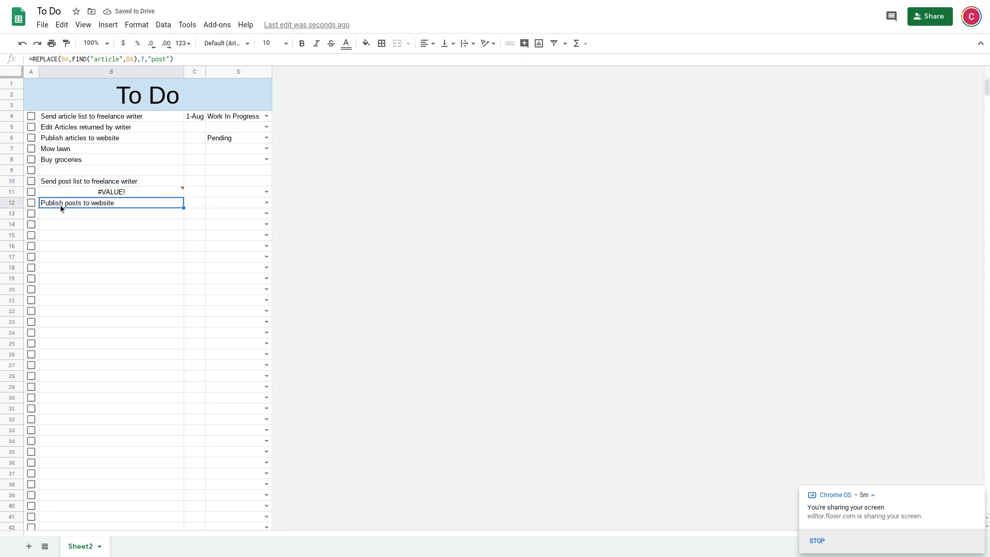
Step: Change the FIND search text in B11's formula to "Article" with a capital A
click(115, 192)
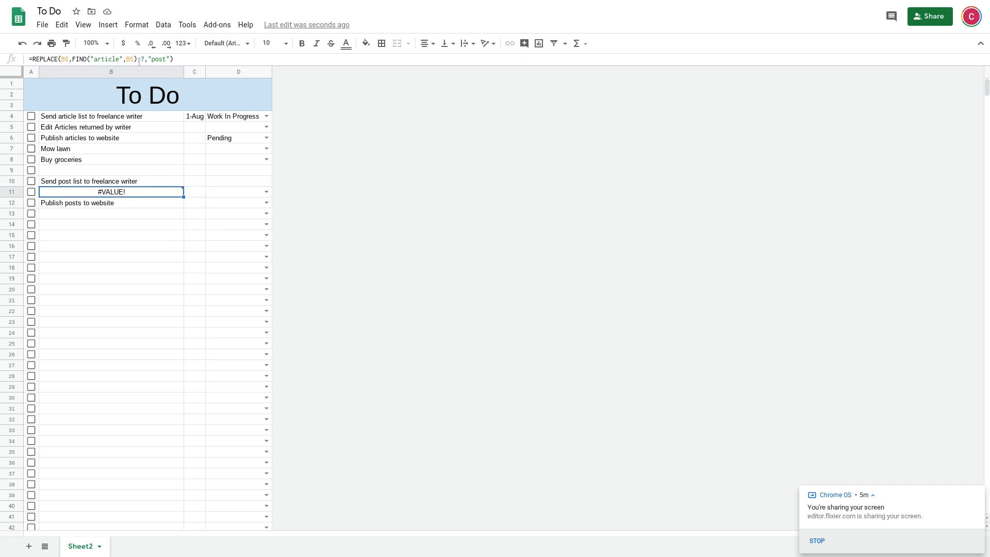
click(95, 59)
key(BackSpace)
text(A)
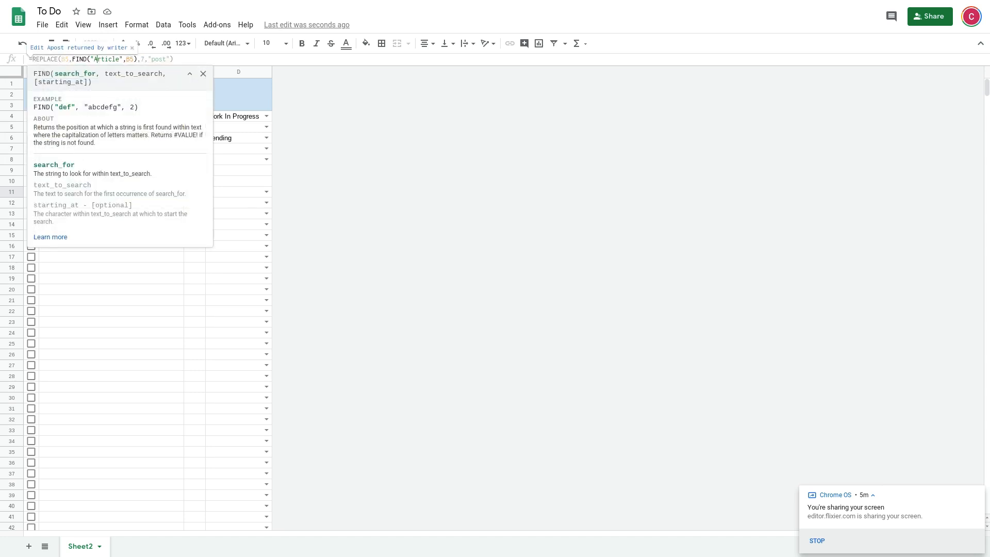
key(Return)
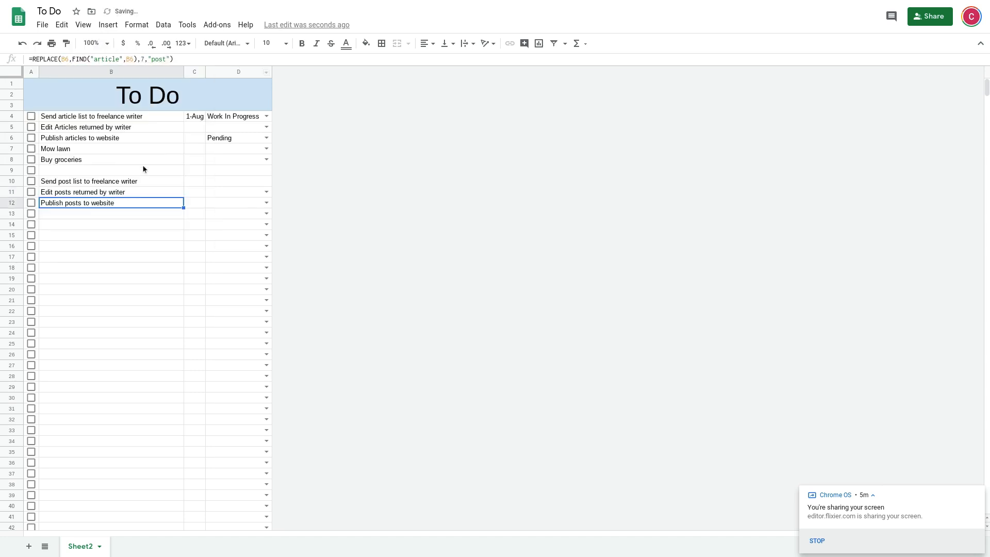
Step: In B11's formula, change the FIND search text to lowercase "article" and wrap FIND's B5 reference in LOWER
click(111, 193)
click(97, 60)
key(BackSpace)
text(a)
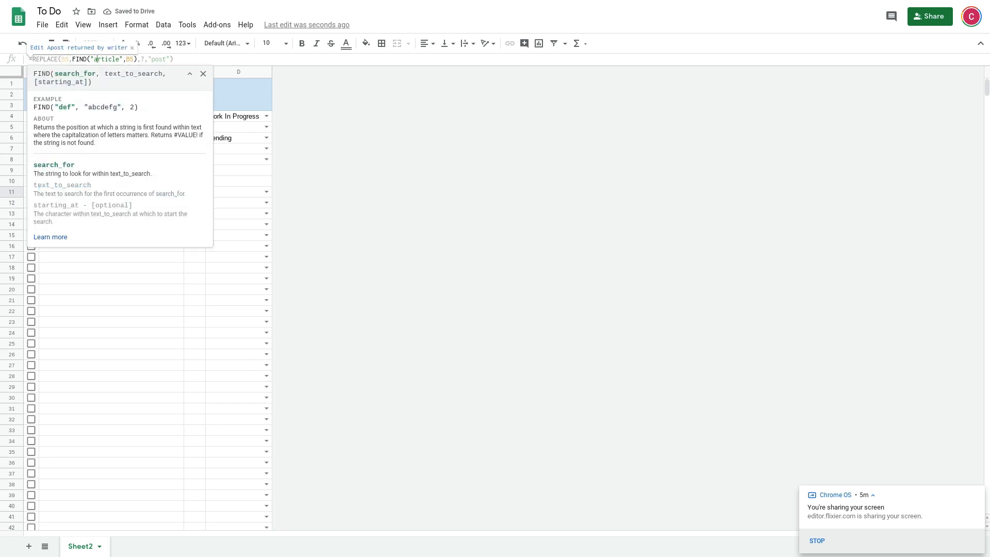
click(127, 58)
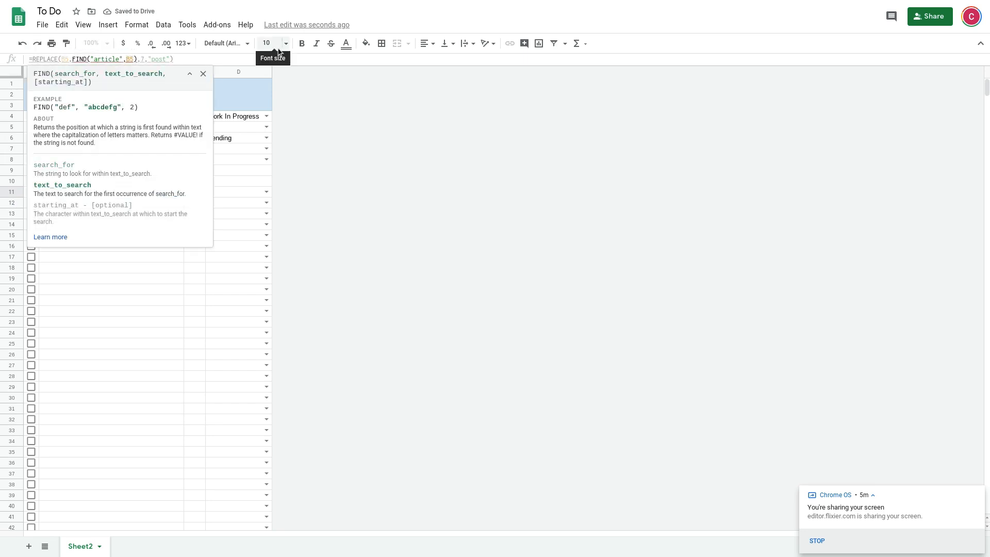
text(LOWER(B5)
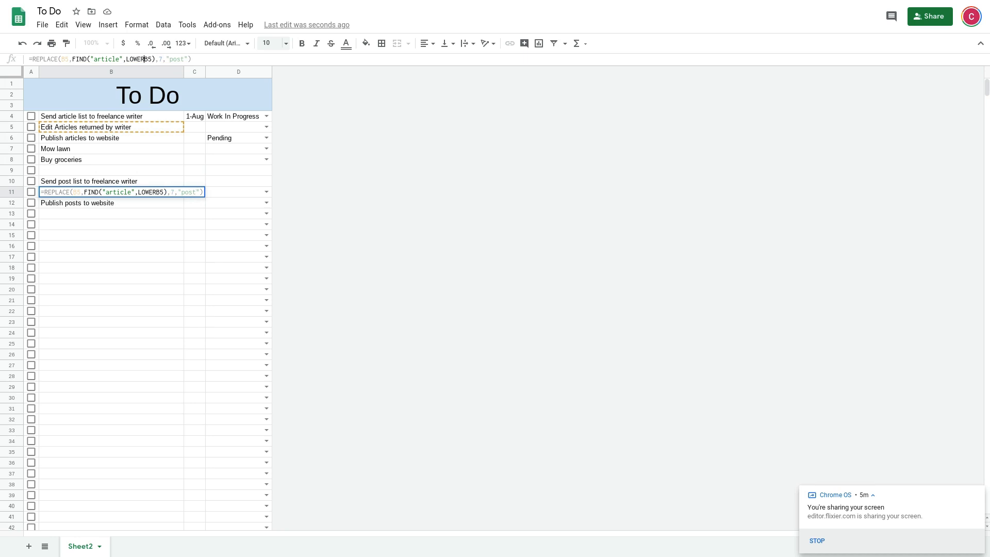
text())
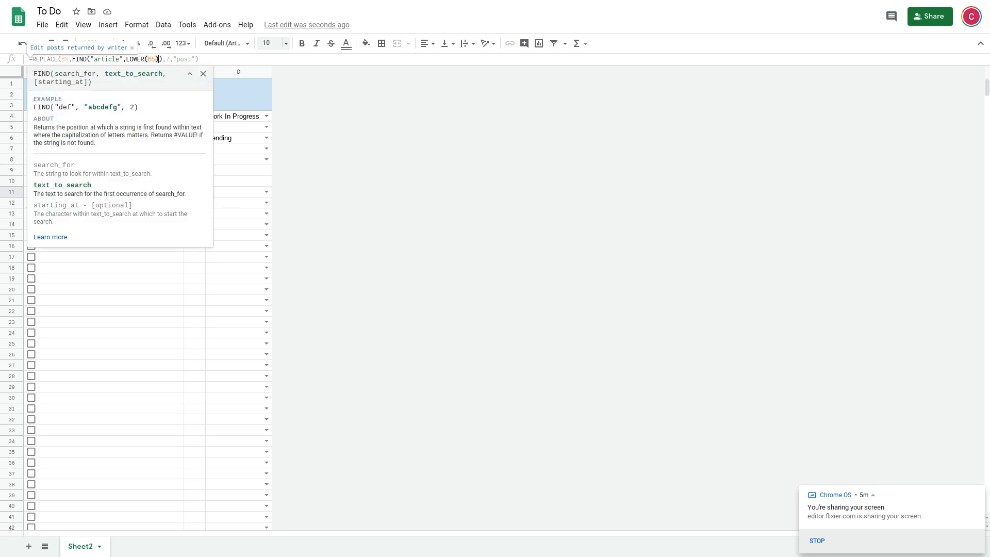
key(Return)
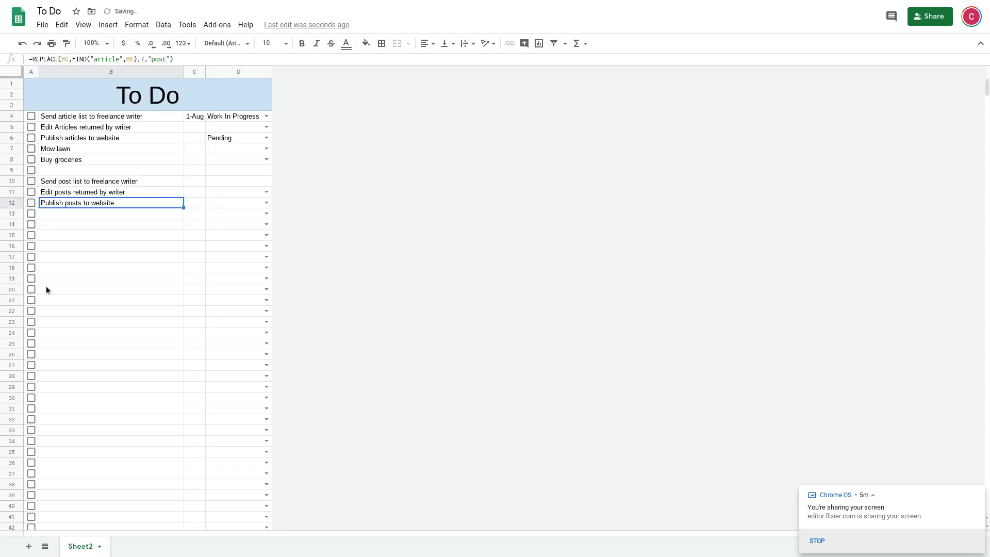
click(132, 193)
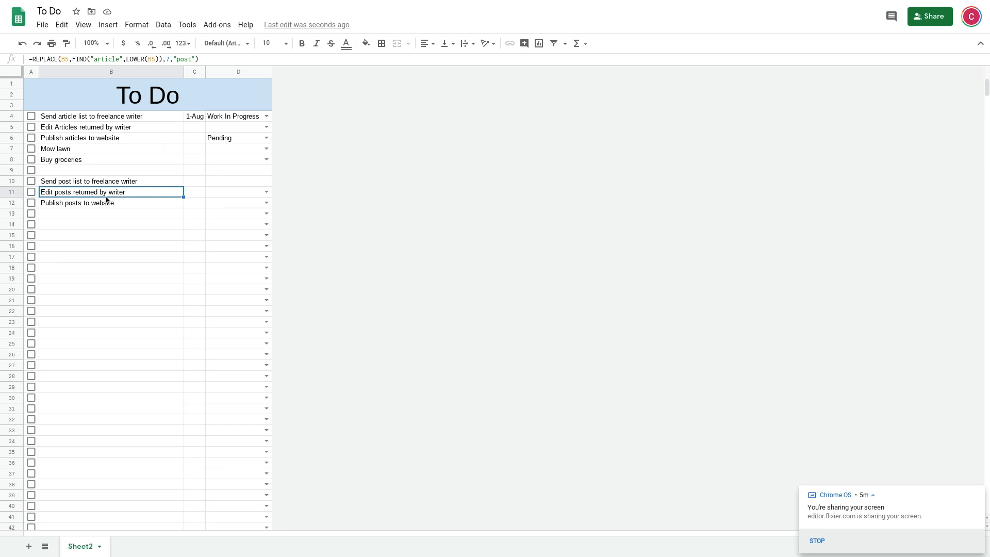
Step: Enter the formula =REGEXREPLACE(B4,"a.*le","post") in cell B14
click(86, 224)
text(=REGE)
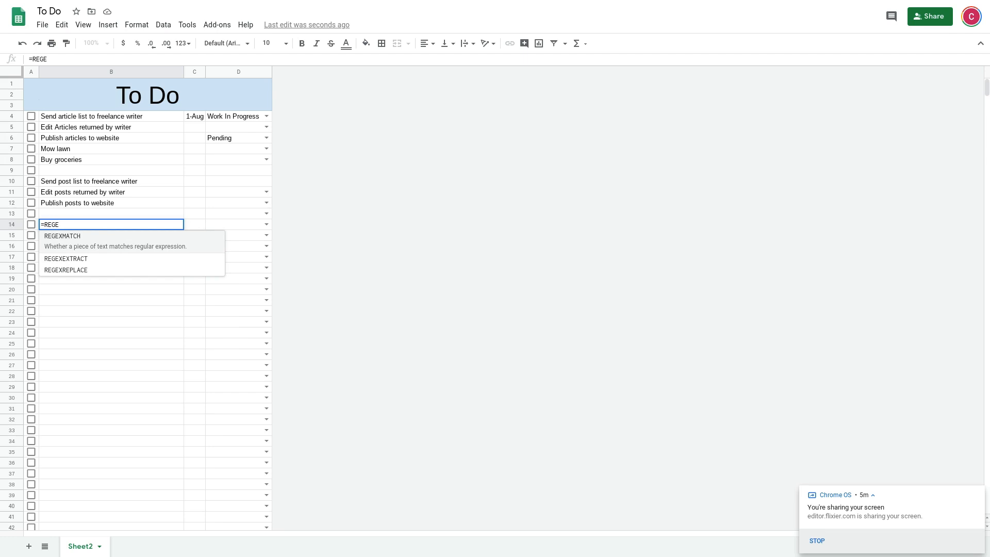
key(Down)
key(Down)
key(Tab)
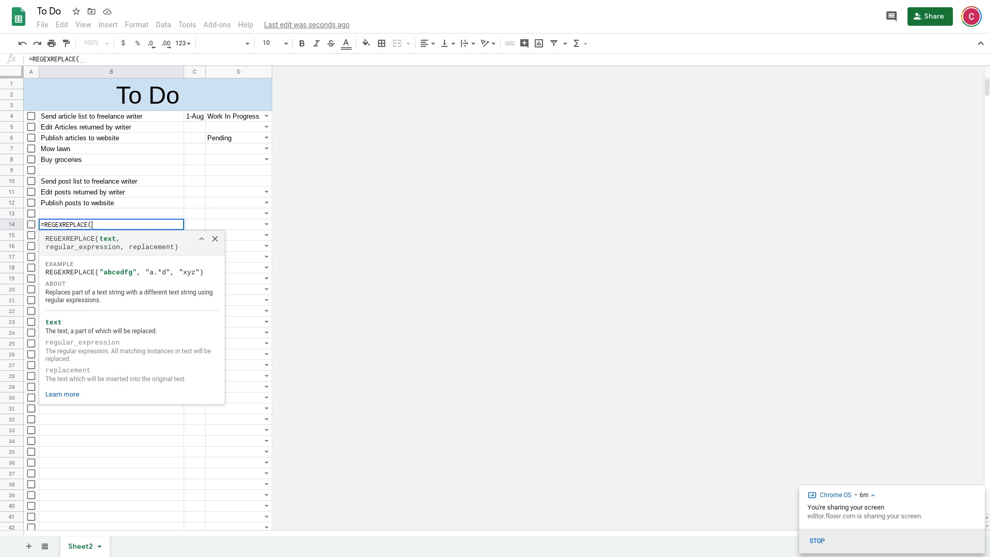
text(B4)
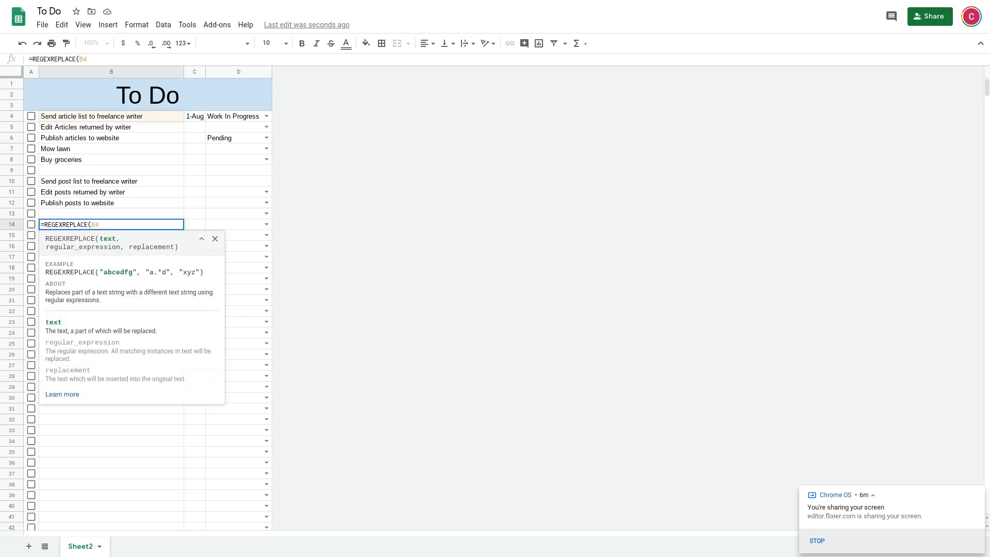
text(,")
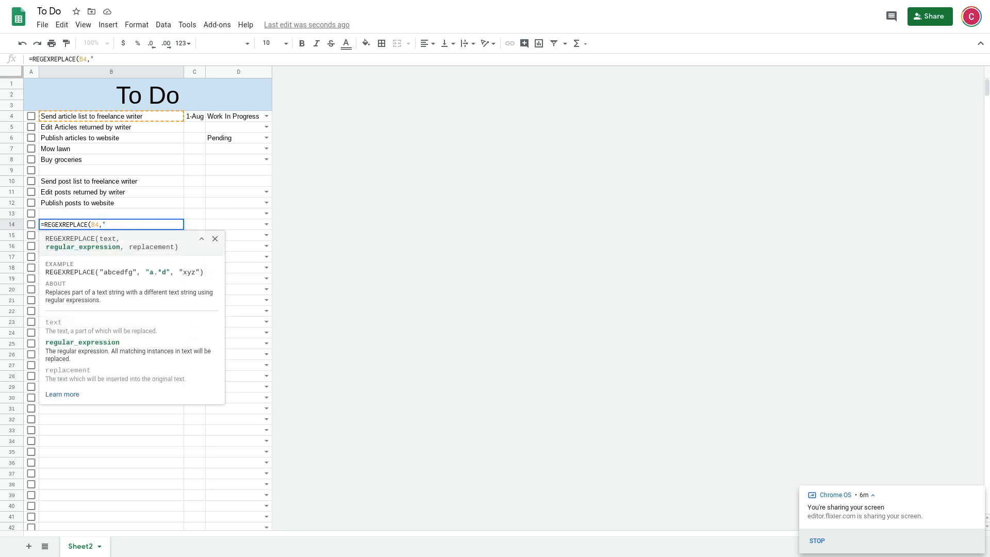
text(a.*le")
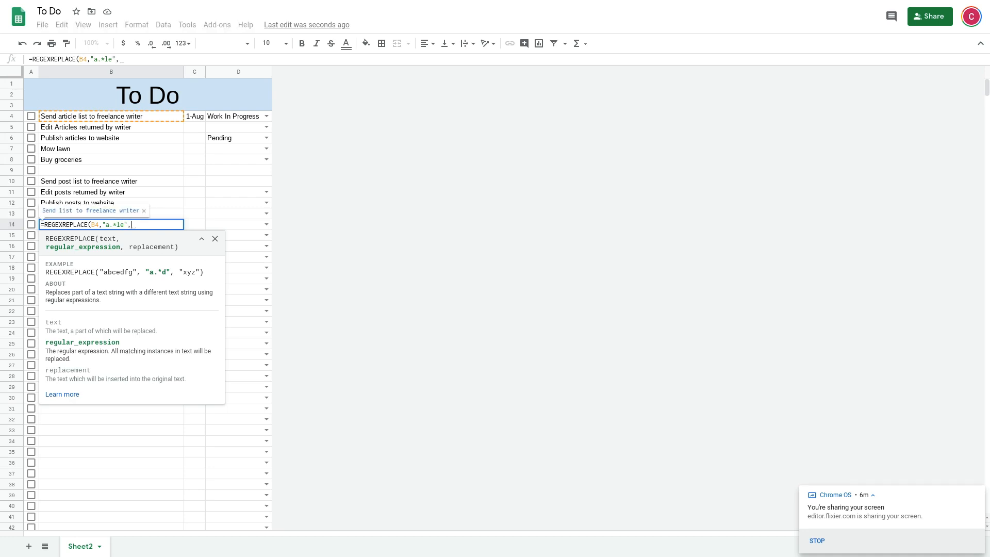
text(,")
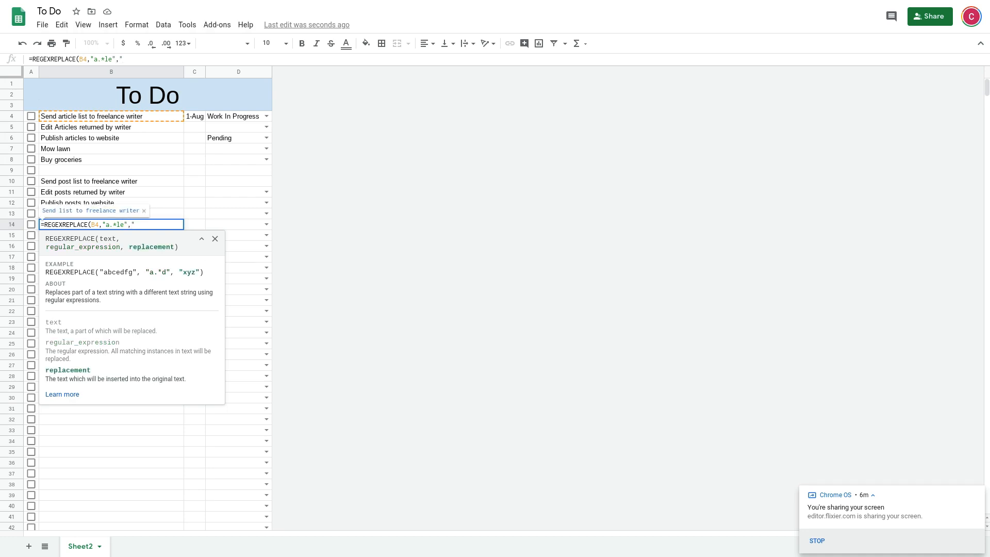
text(post"))
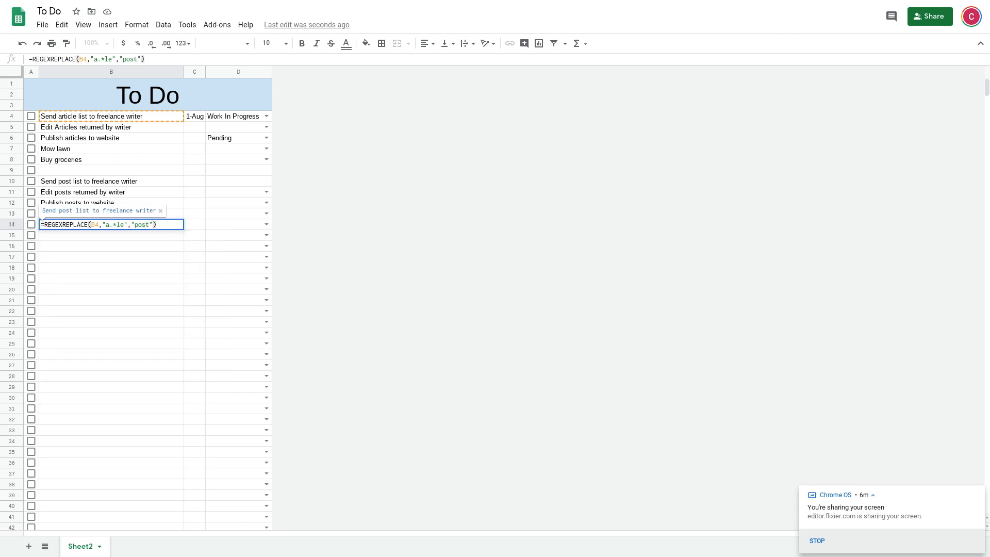
key(Return)
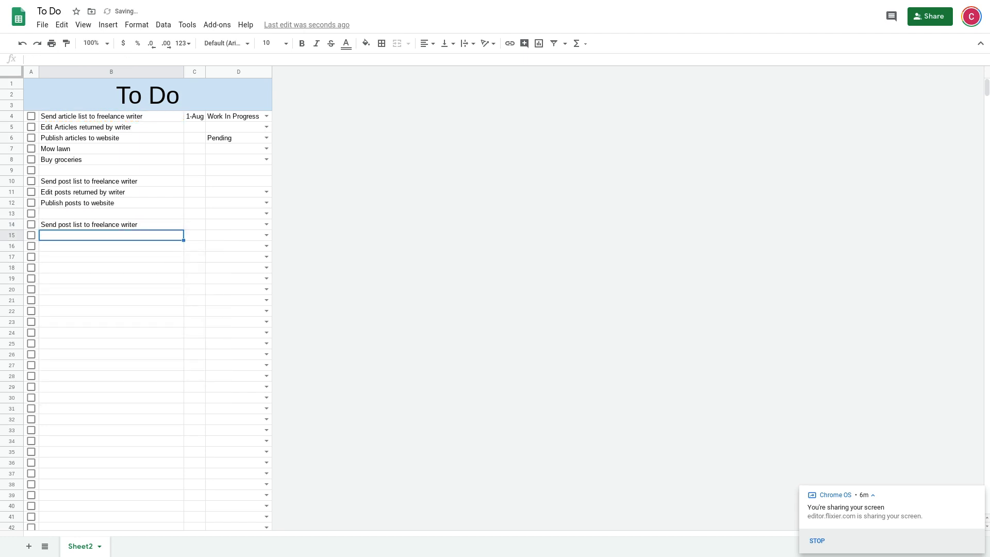
Step: Compare the formulas in B14 and B10, and replace "post" in B14's REGEXREPLACE formula with an empty string ""
click(81, 227)
click(103, 180)
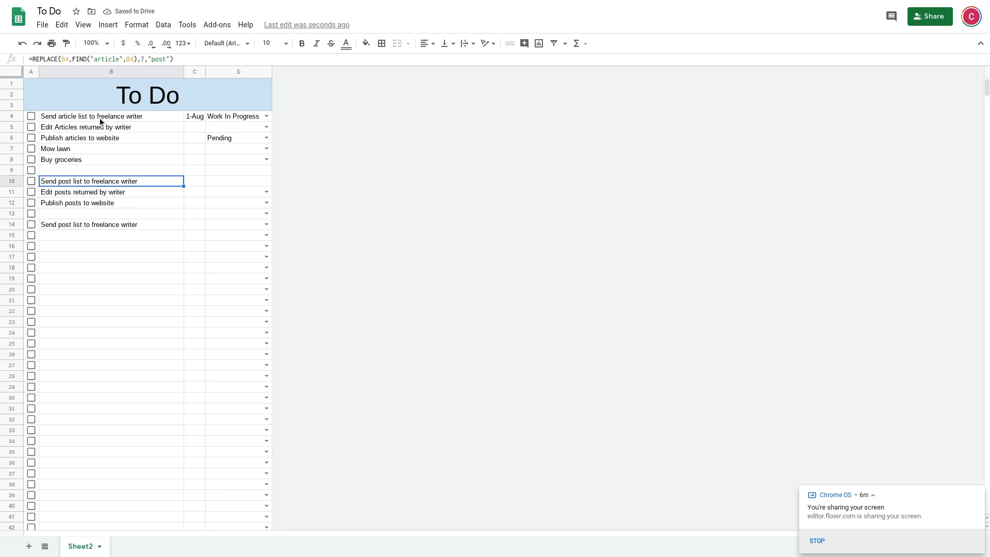
click(91, 228)
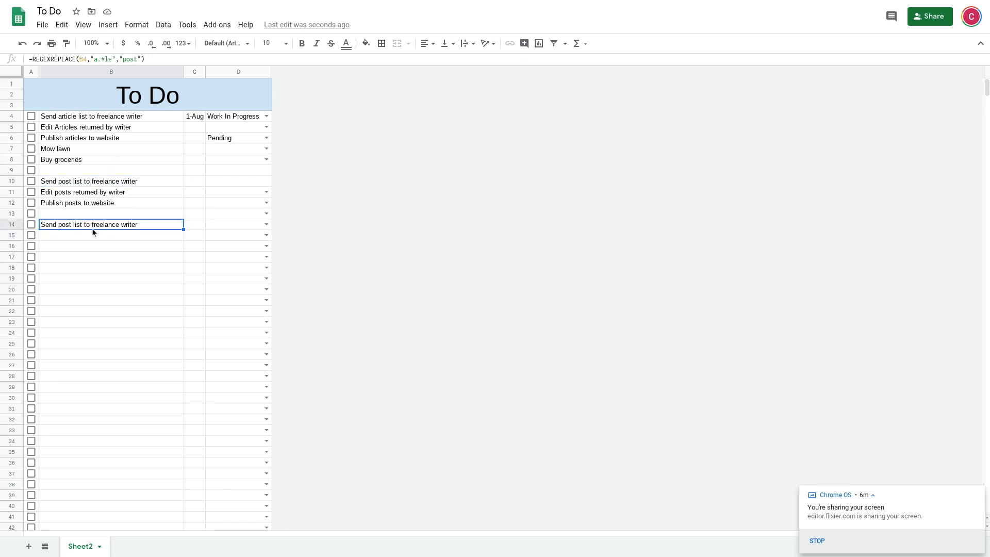
click(132, 59)
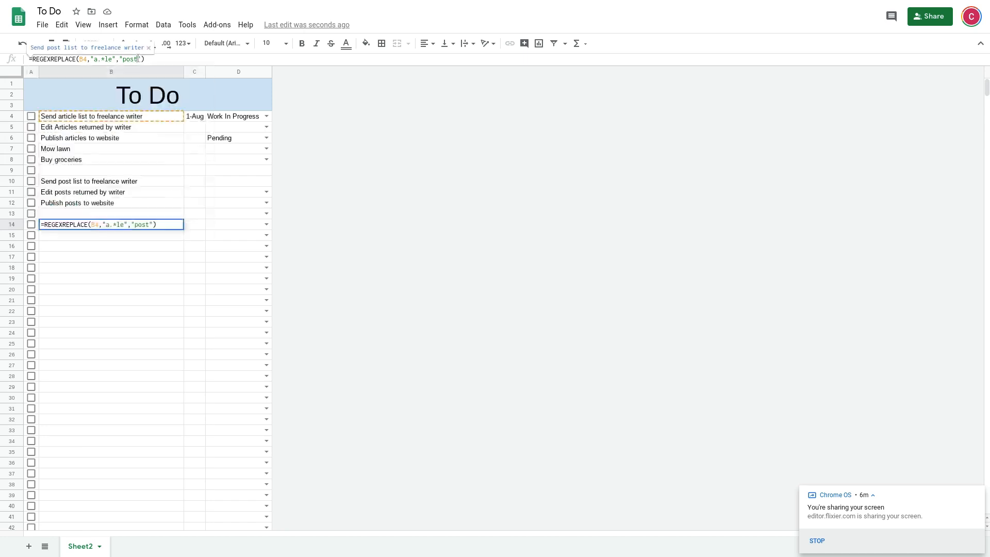
key(Delete)
key(Delete)
key(BackSpace)
key(BackSpace)
key(Return)
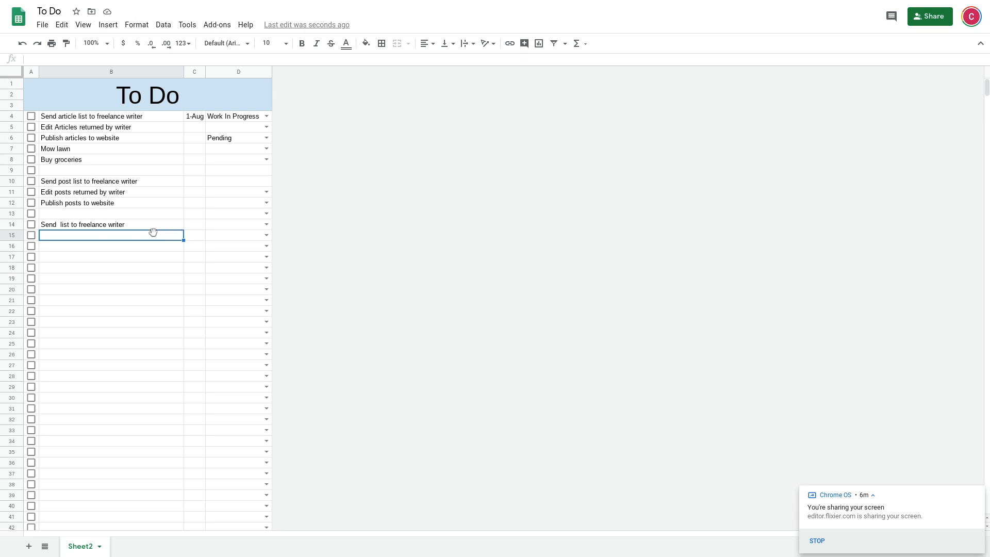
click(119, 227)
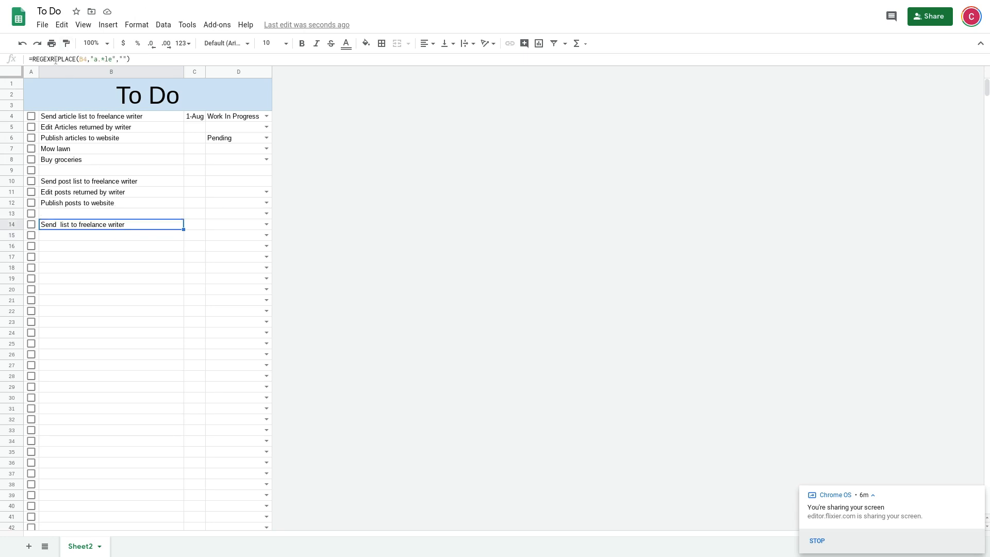